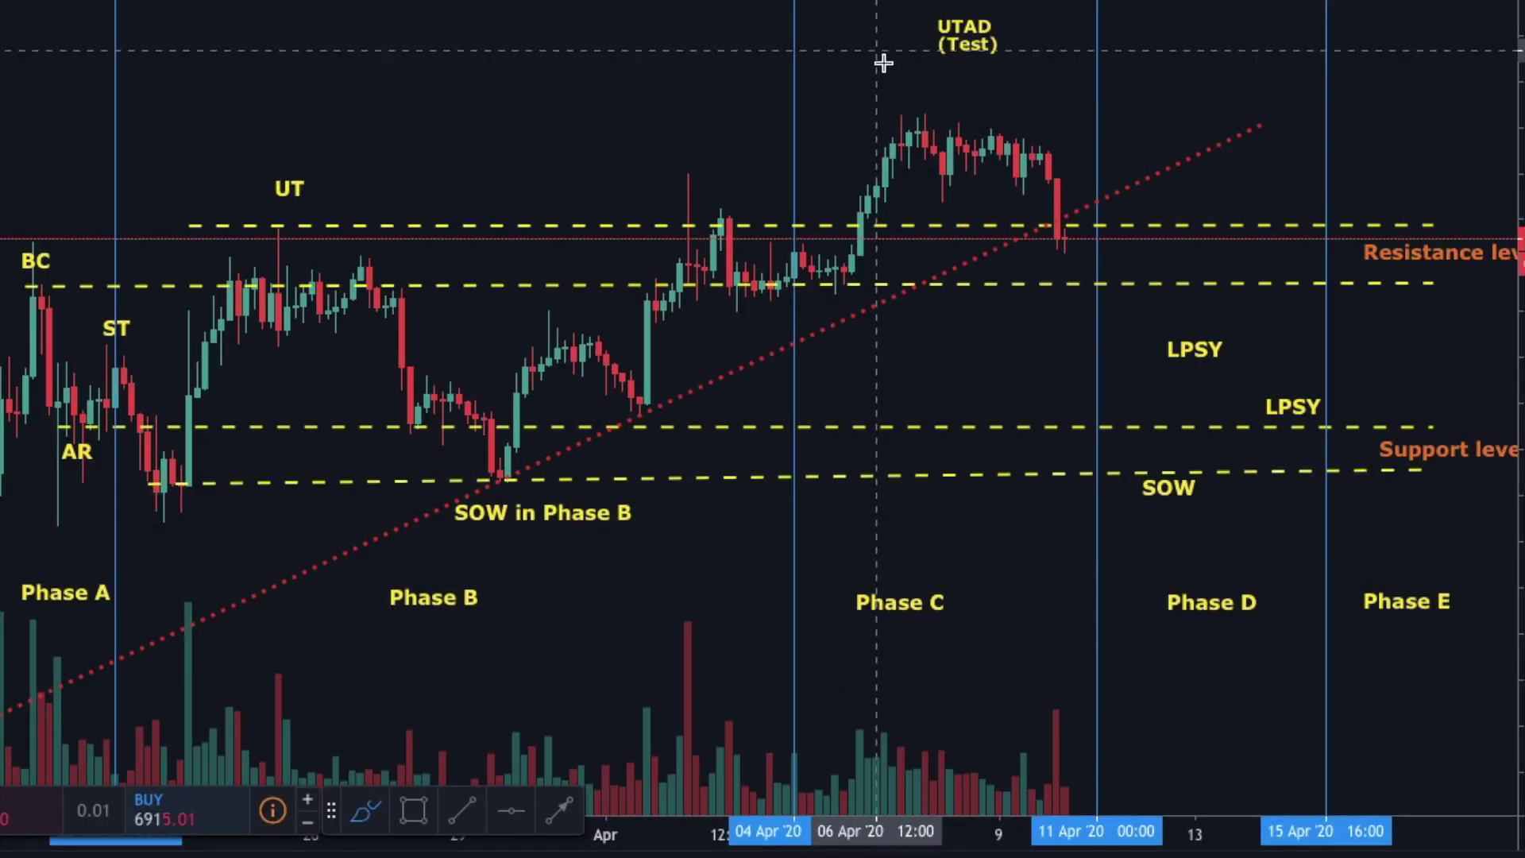
- Brush a double-top path with a downward arrow over the Phase C price action, and undo it
scroll(884, 61, "up", 3)
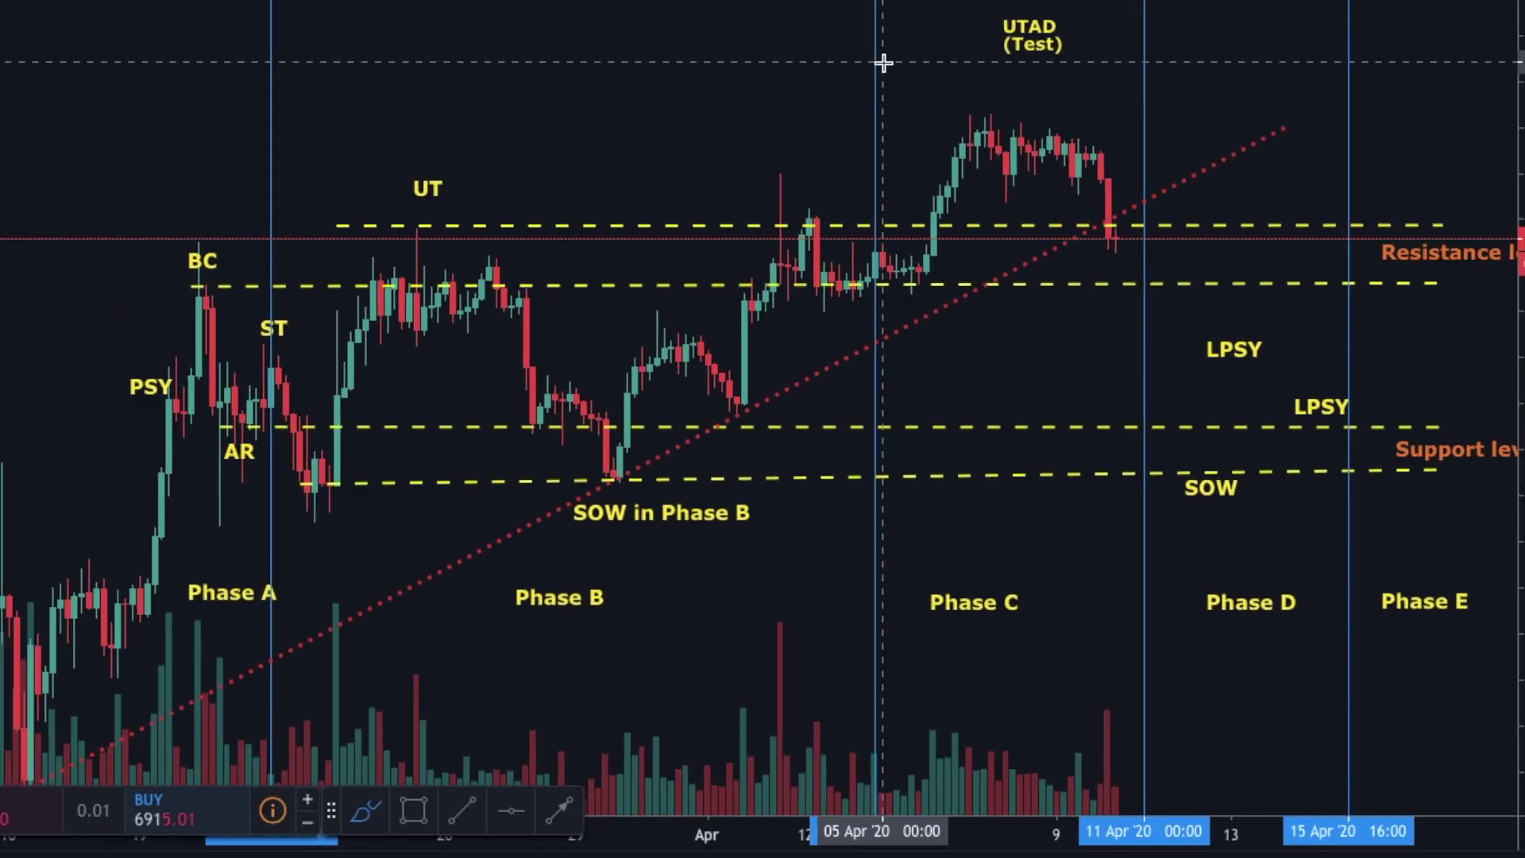
mouse_move(941, 203)
left_mouse_down()
mouse_move(956, 151)
mouse_move(987, 133)
mouse_move(1011, 189)
mouse_move(1032, 119)
mouse_move(1123, 225)
mouse_move(1136, 232)
mouse_move(1149, 207)
left_mouse_up()
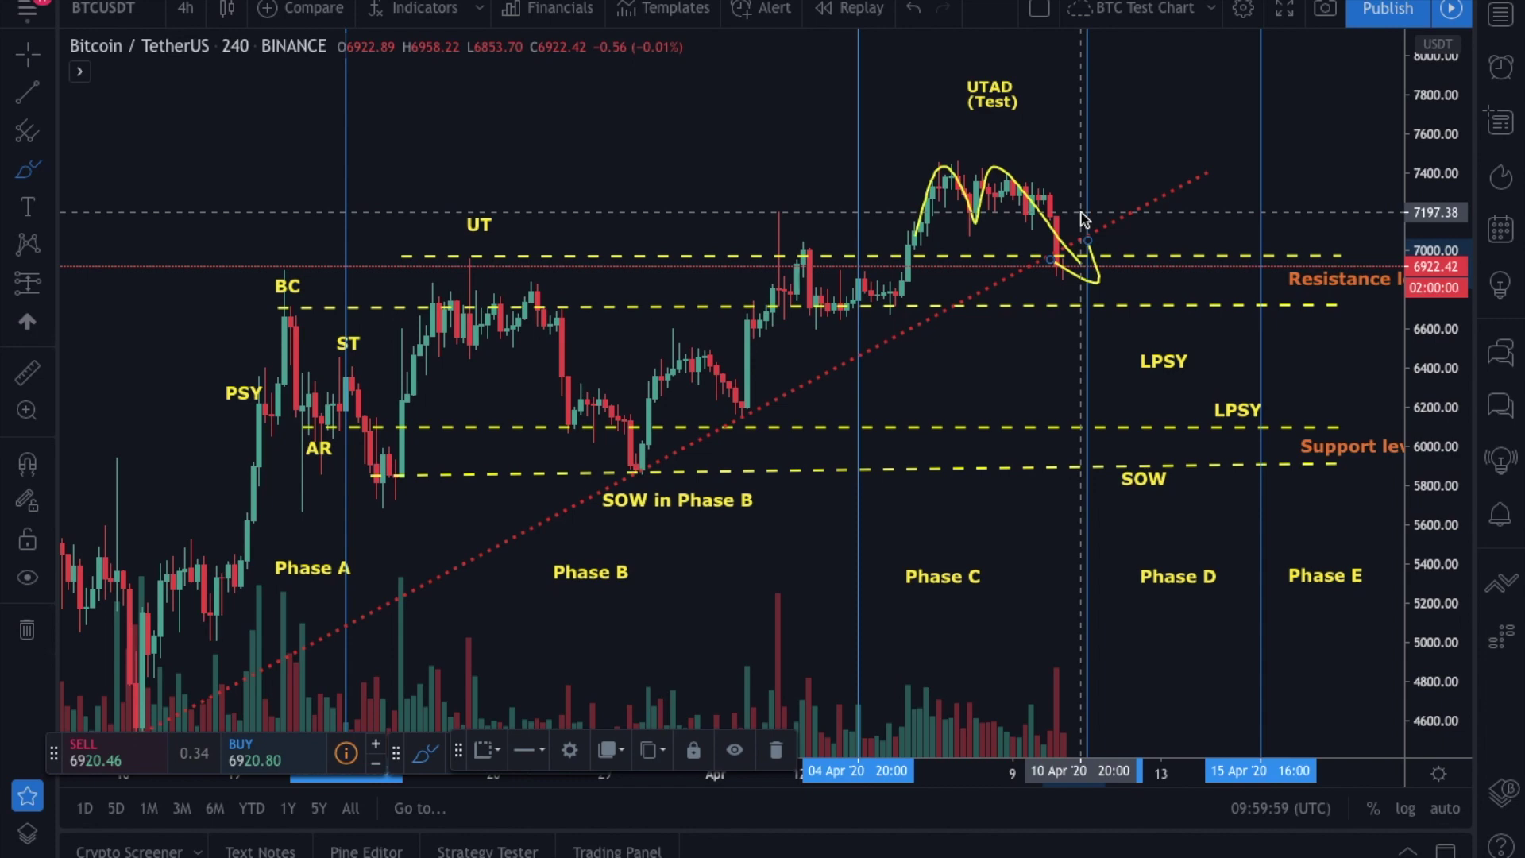
scroll(1085, 224, "up", 3)
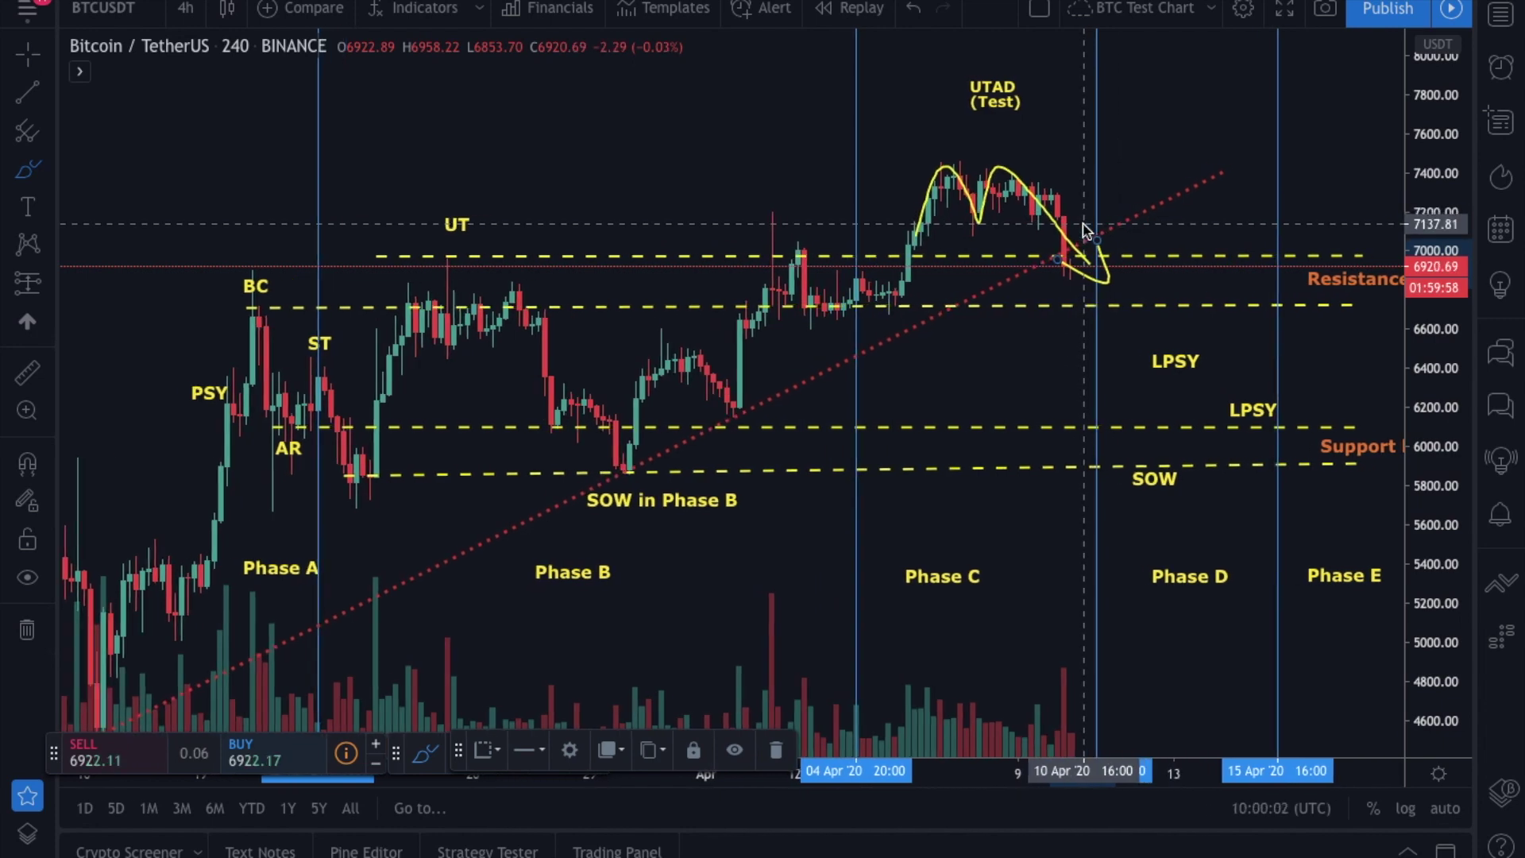
scroll(1080, 220, "up", 1)
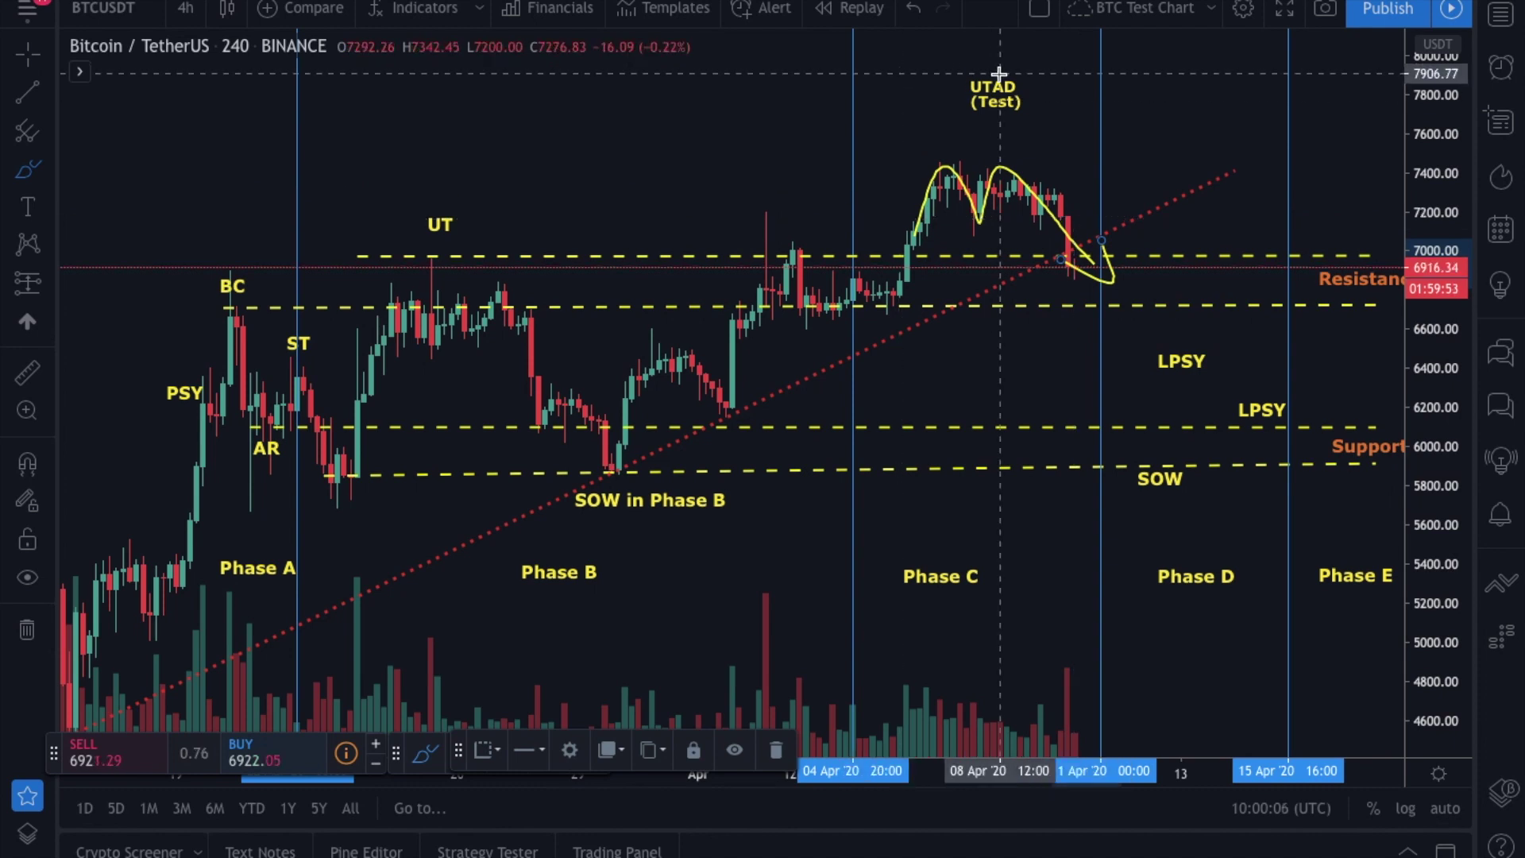
key("ctrl+z")
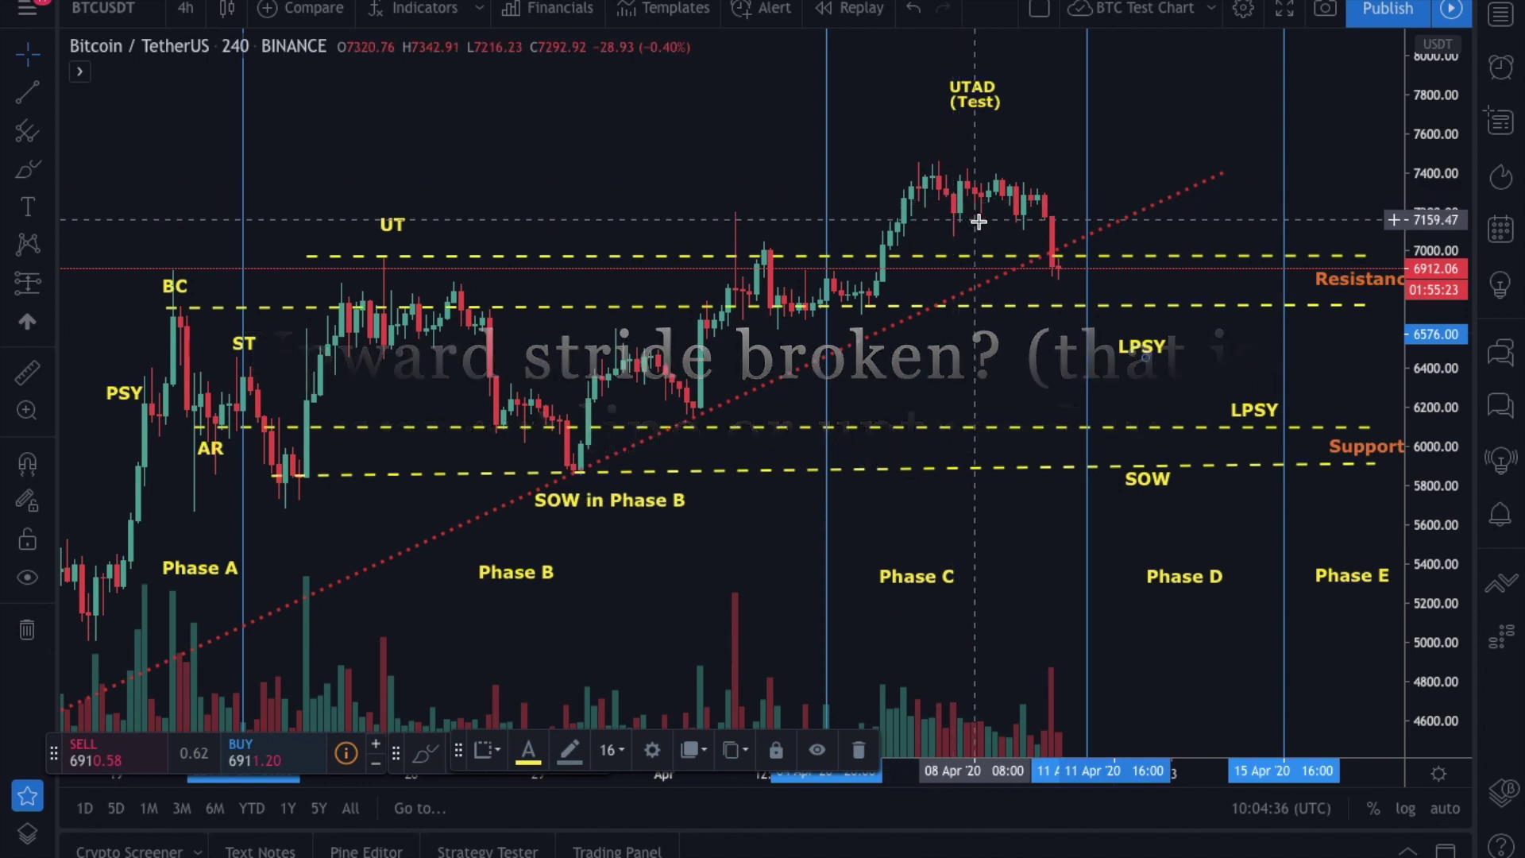
- Brush a freehand circle around the price drop through the red dotted trendline, and undo it
left_click(27, 170)
mouse_move(1089, 219)
left_mouse_down()
mouse_move(1101, 262)
mouse_move(1020, 225)
left_mouse_up()
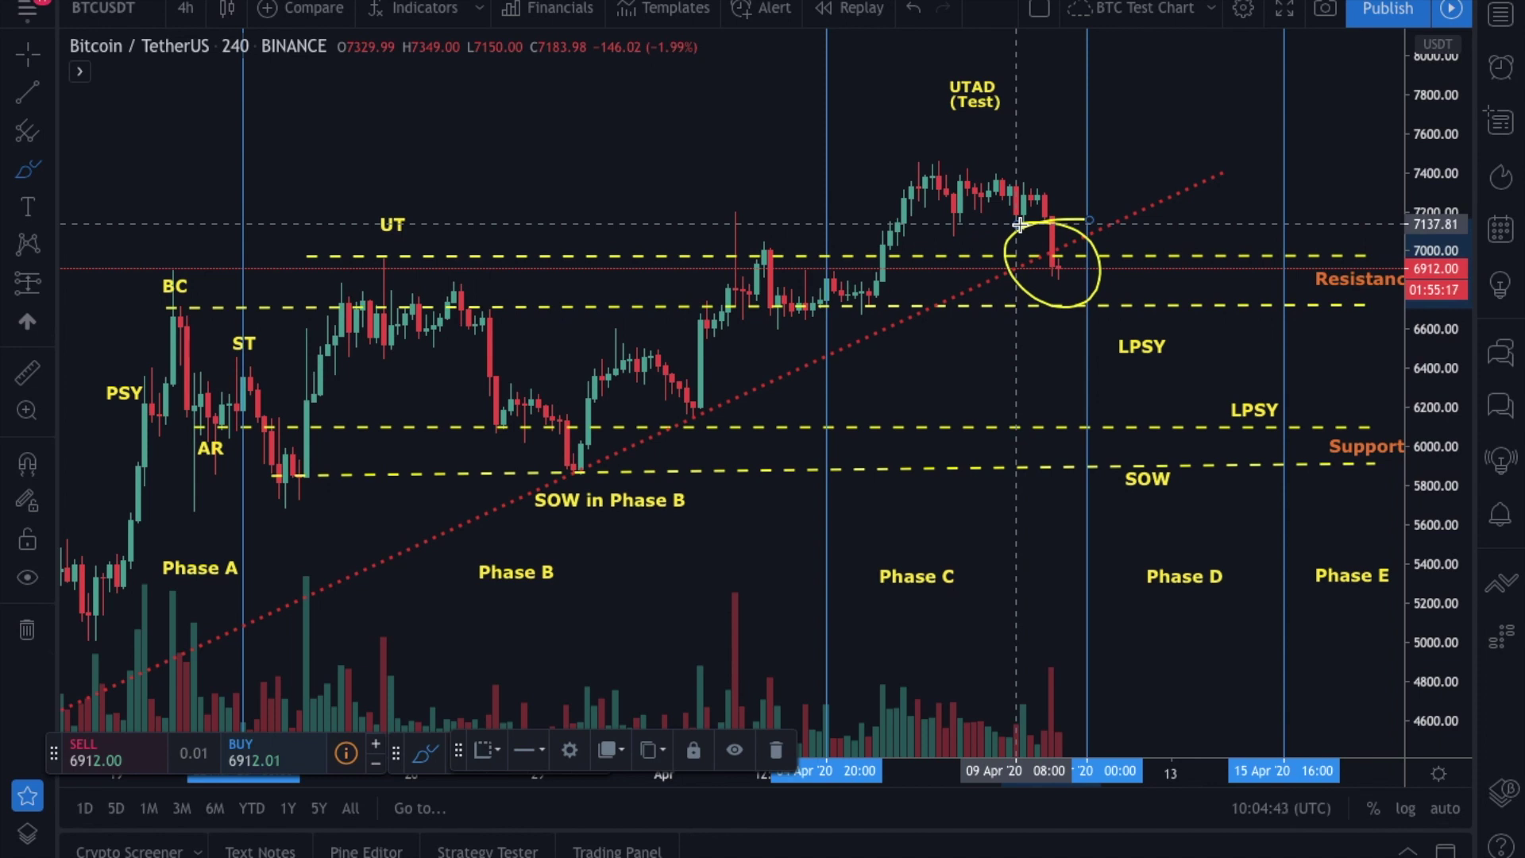
key("ctrl+z")
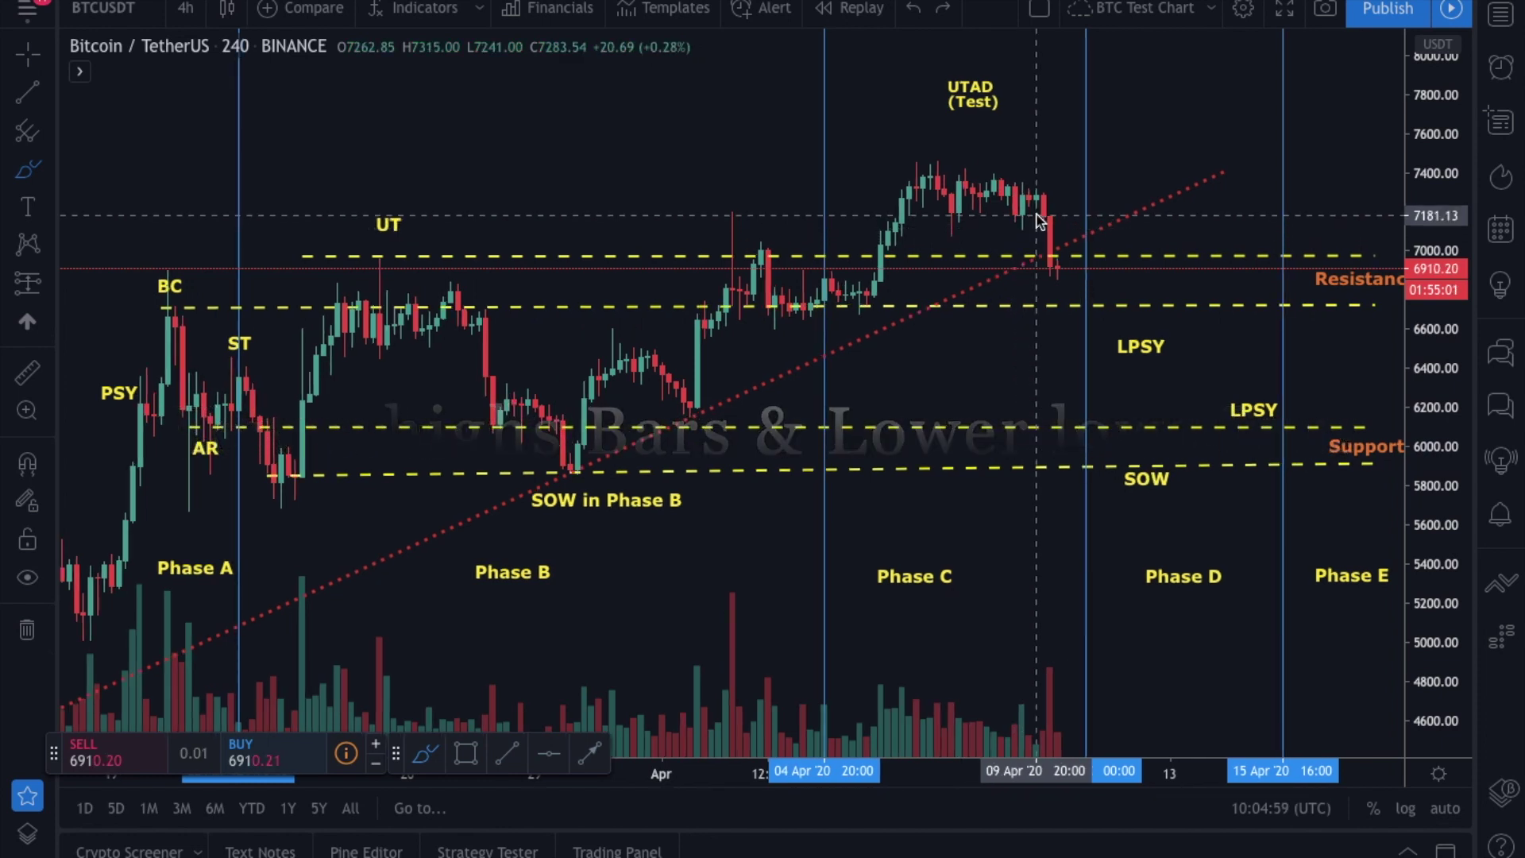
- Brush two converging lines along the highs and lows of the UTAD range, and undo both strokes
scroll(1039, 220, "up", 3)
left_click_drag(860, 163, 1025, 215)
left_click_drag(811, 211, 1059, 239)
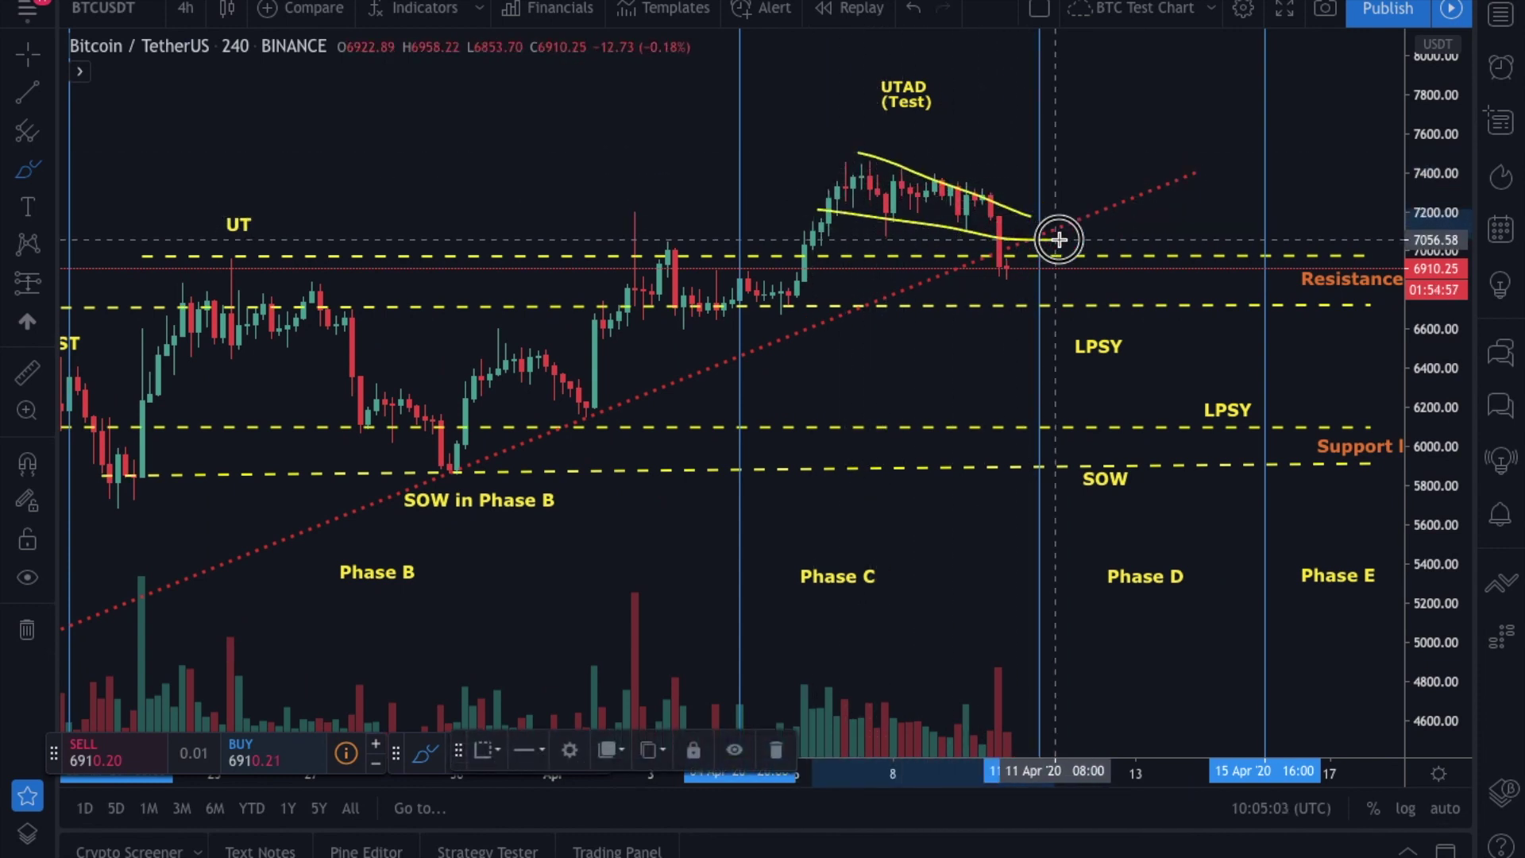
key("ctrl+z")
key("ctrl+z")
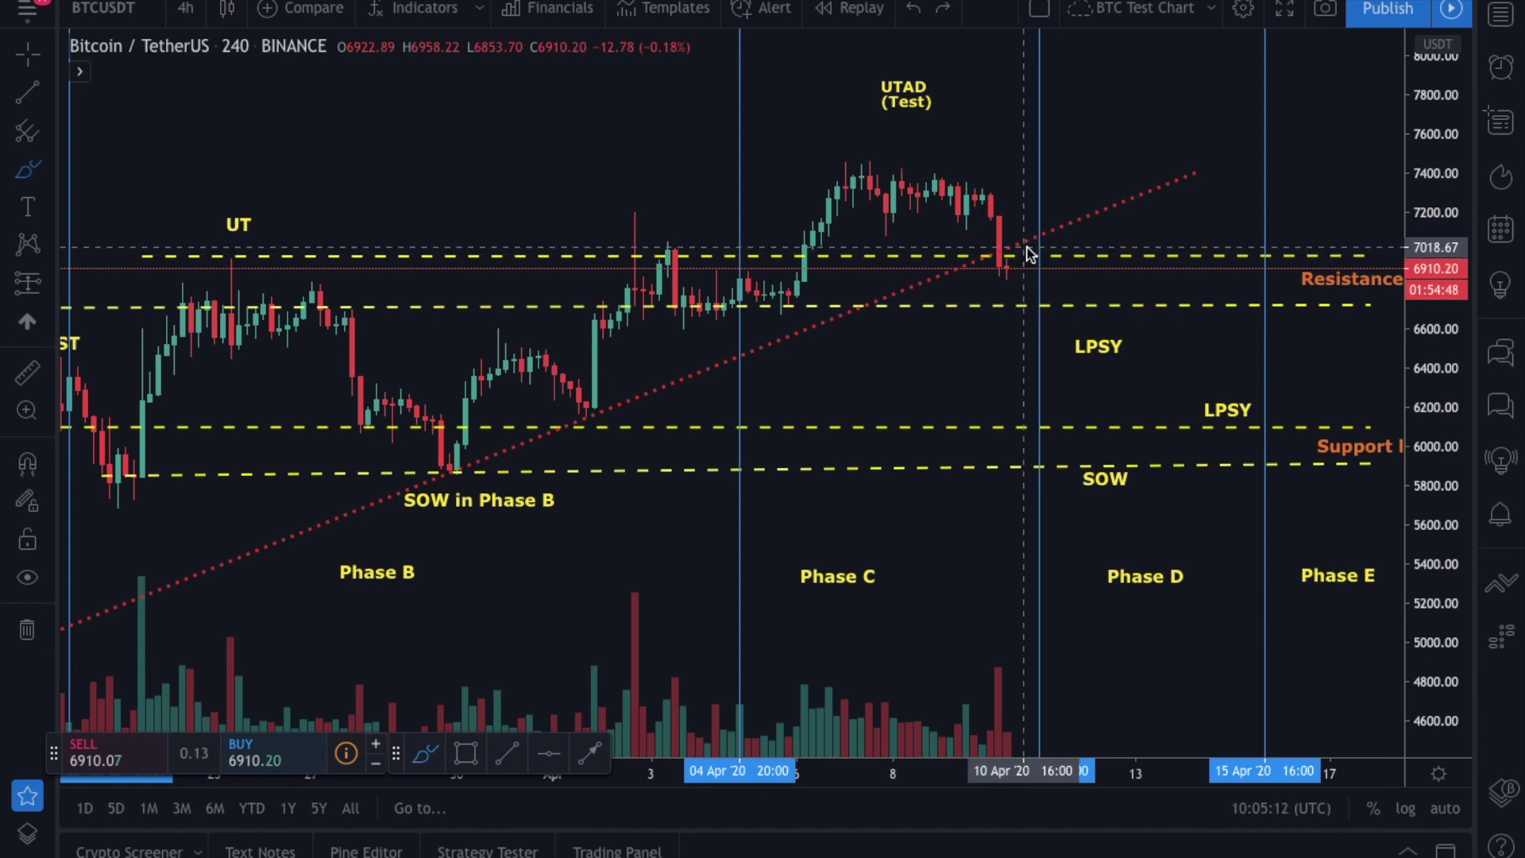
- Delete the short position drawing and brush a projected price path from the latest candle into Phase D
scroll(1024, 248, "down", 1)
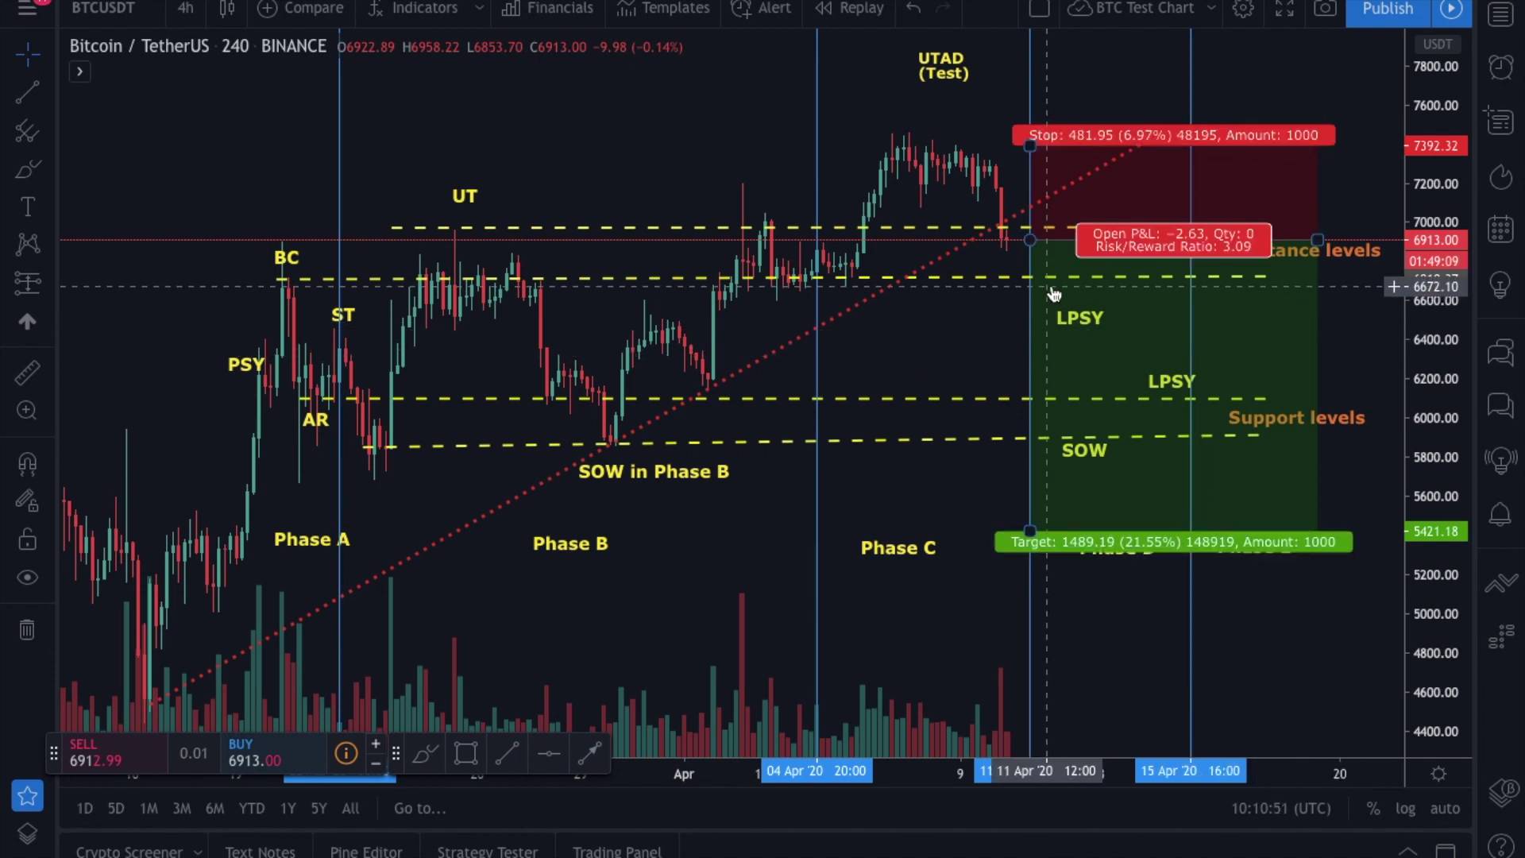
scroll(1052, 292, "up", 2)
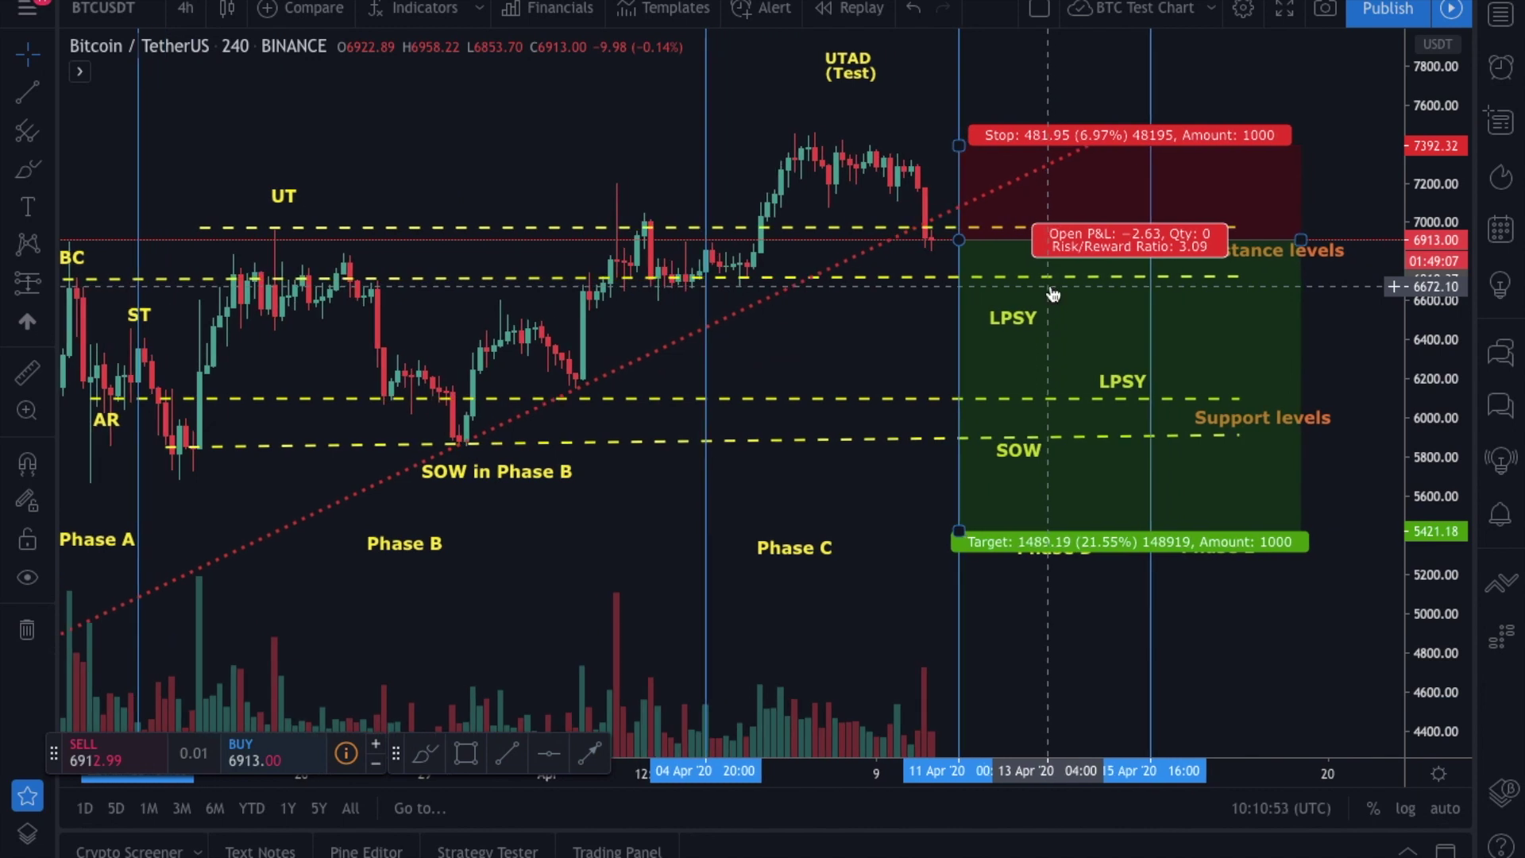
left_click(1139, 155)
key("Delete")
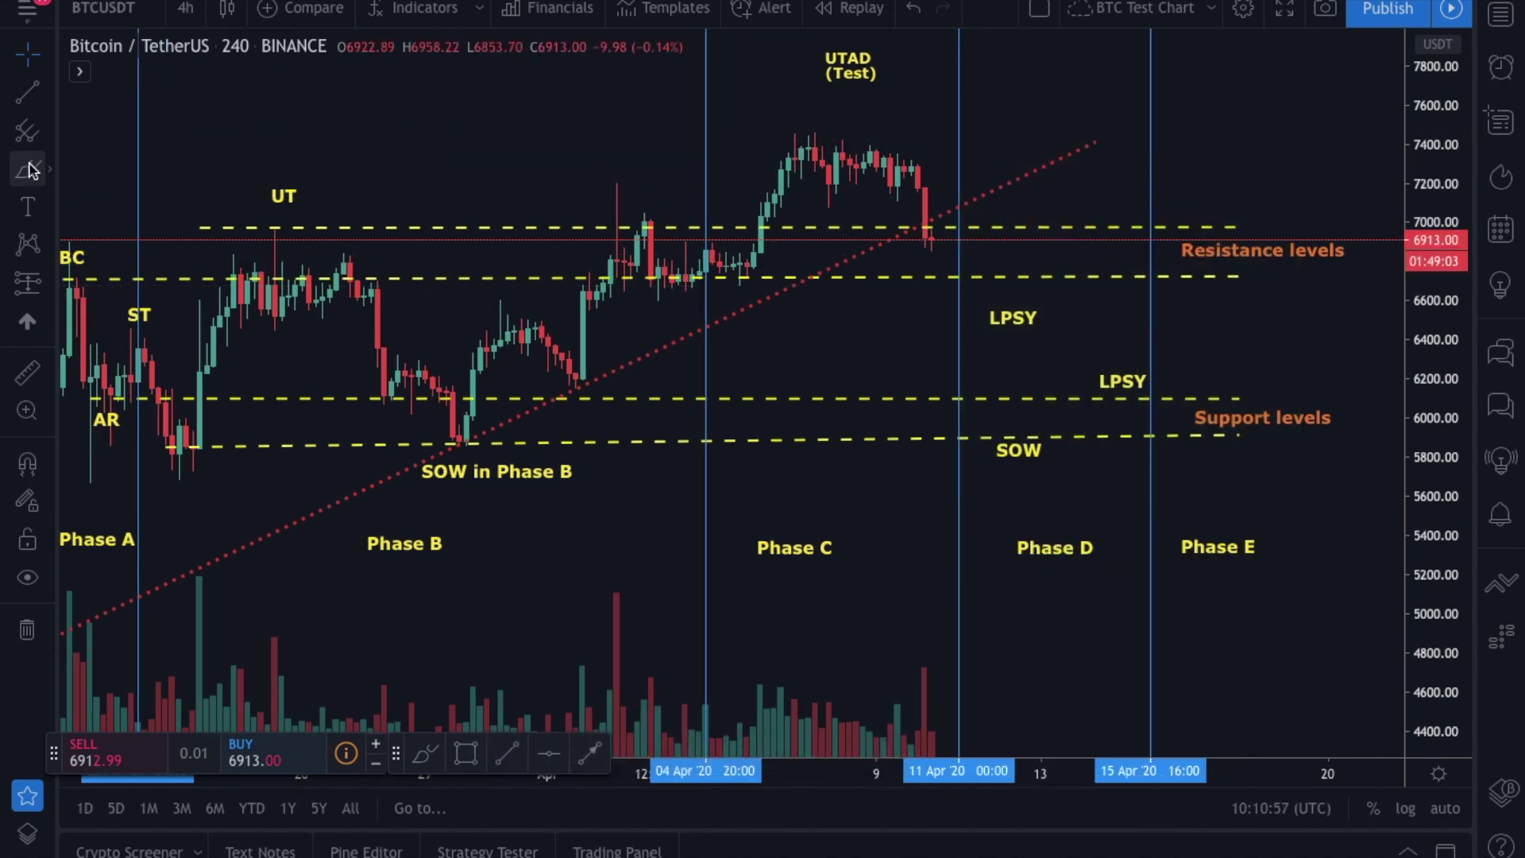
left_click(935, 244)
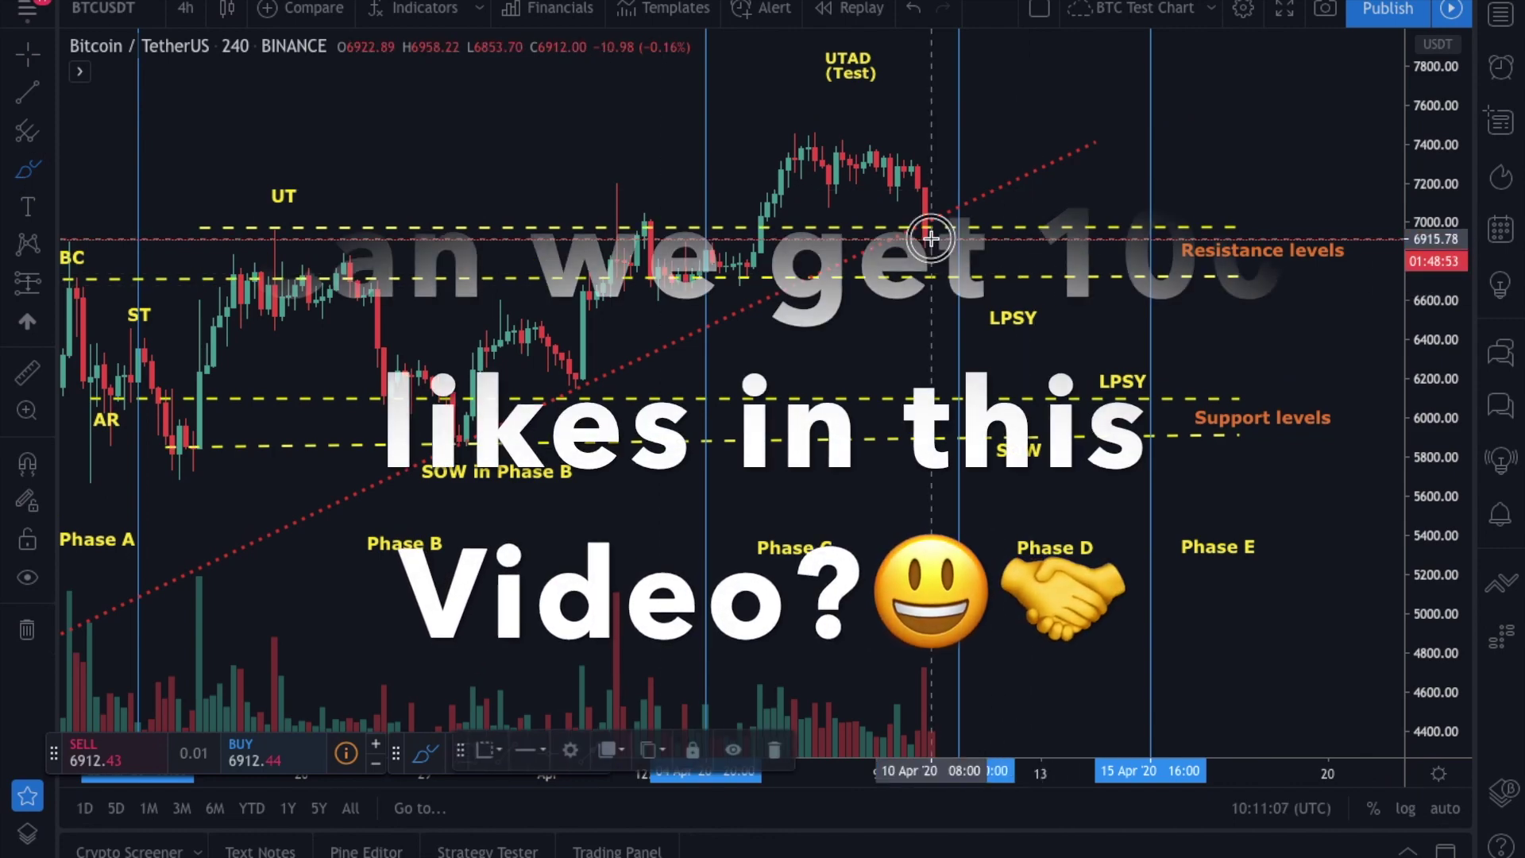
mouse_move(936, 244)
left_mouse_down()
mouse_move(957, 249)
mouse_move(985, 198)
mouse_move(1037, 286)
mouse_move(1007, 285)
mouse_move(1042, 270)
left_mouse_up()
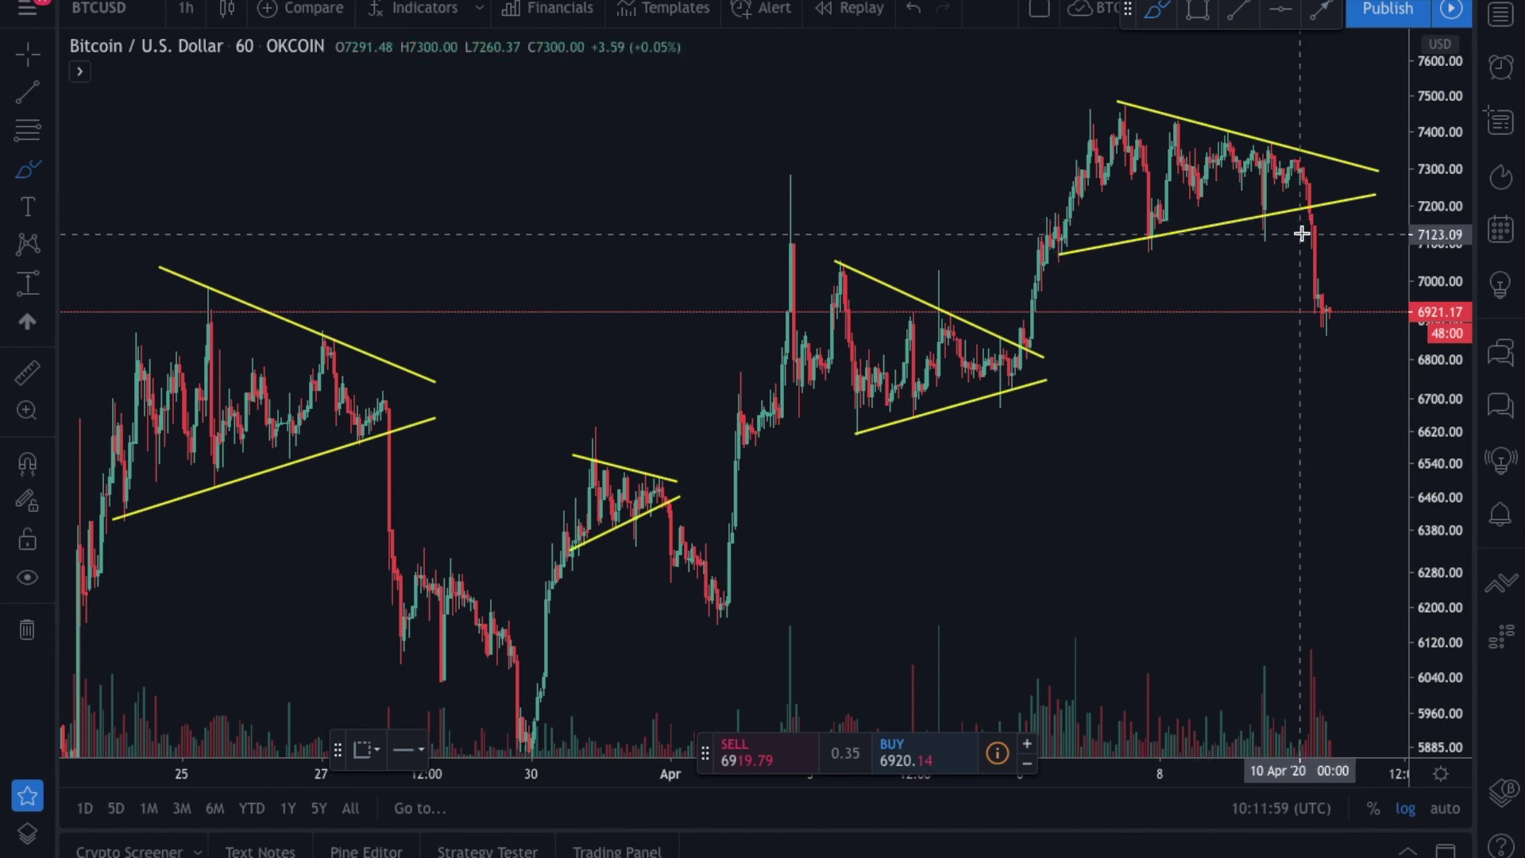
- On the 1-hour BTCUSD chart, brush a downward arrow below the latest triangle and two upward arrows rising from its upper edge
mouse_move(1327, 214)
left_mouse_down()
mouse_move(1355, 329)
mouse_move(1368, 283)
left_mouse_up()
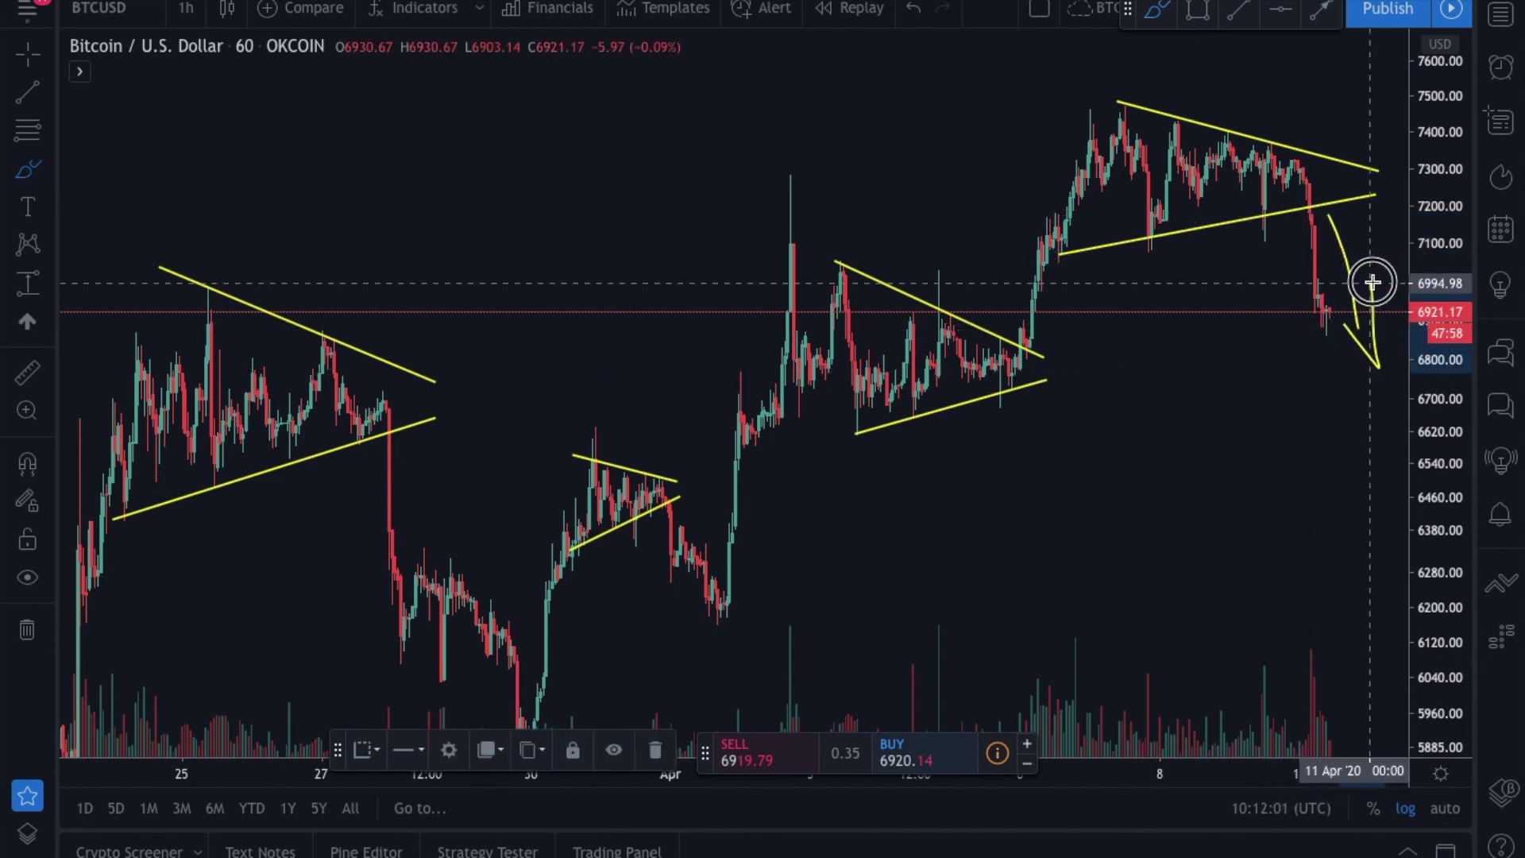
mouse_move(1313, 174)
left_mouse_down()
mouse_move(1331, 62)
mouse_move(1321, 41)
mouse_move(1367, 99)
left_mouse_up()
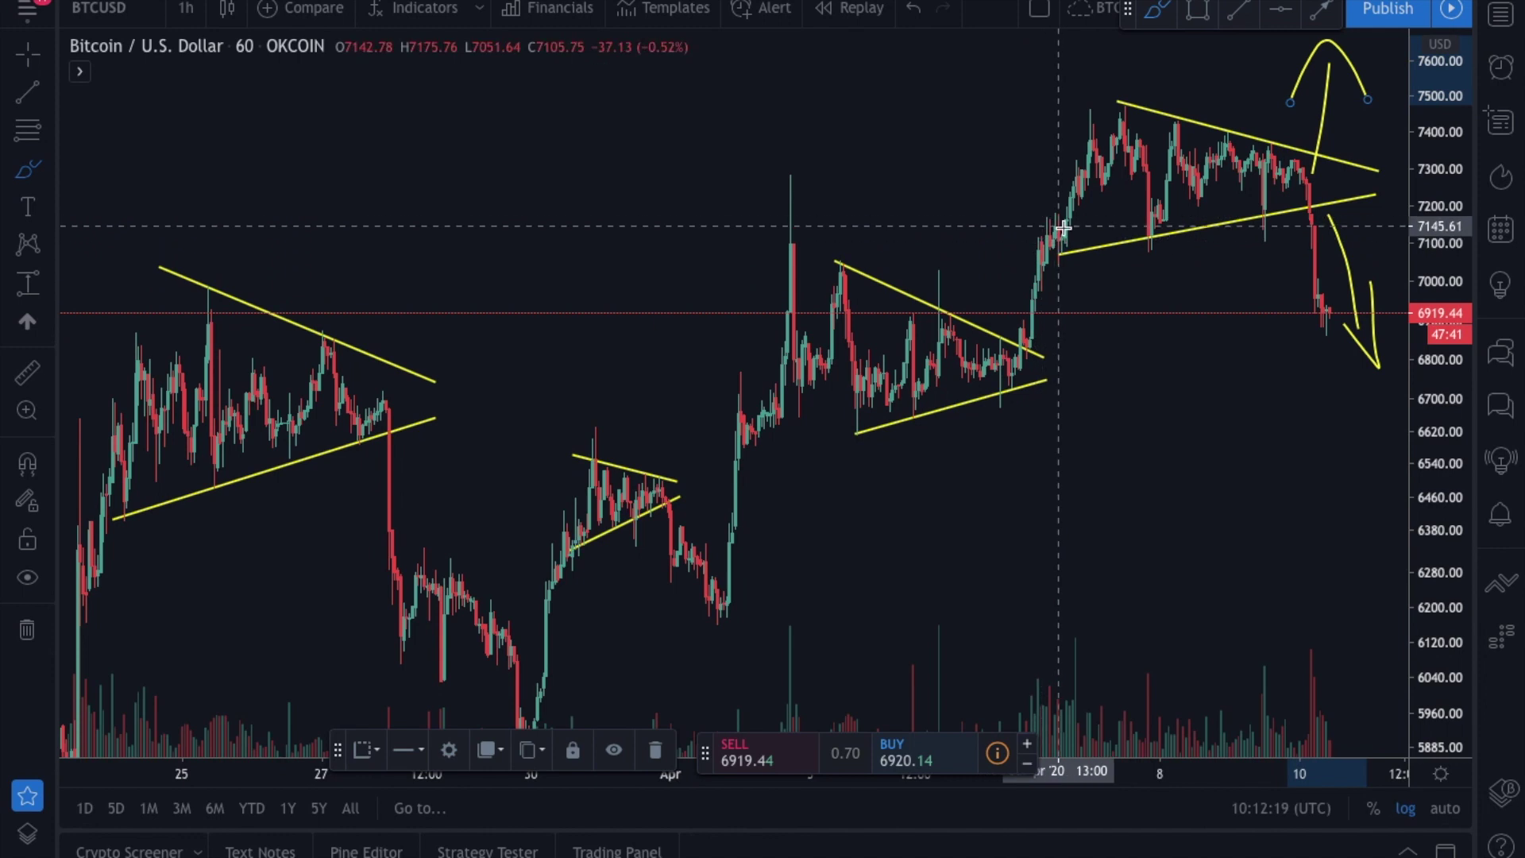
left_click_drag(1188, 306, 898, 380)
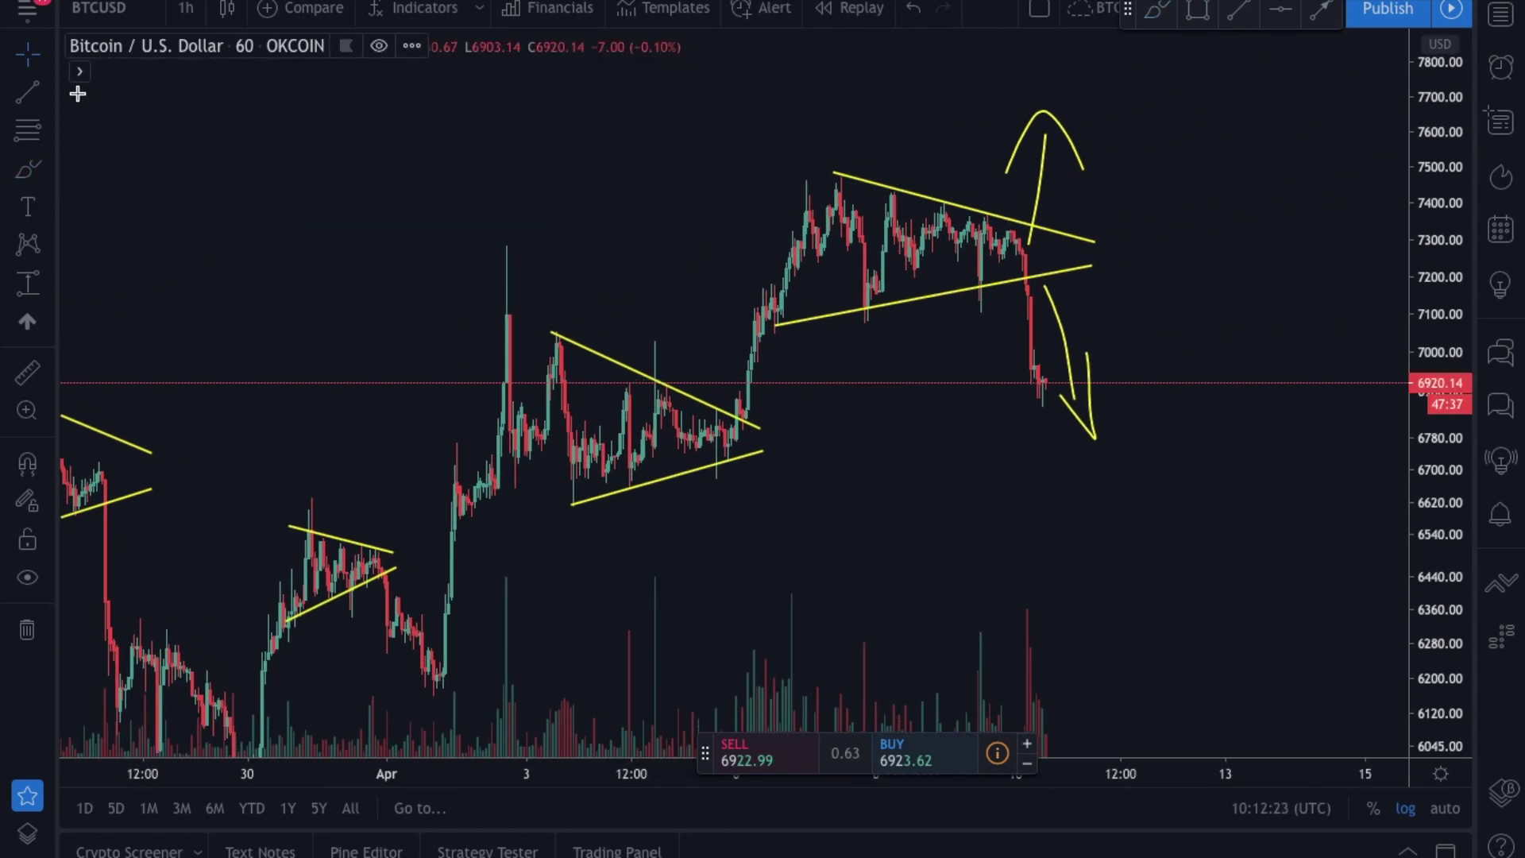
left_click(34, 168)
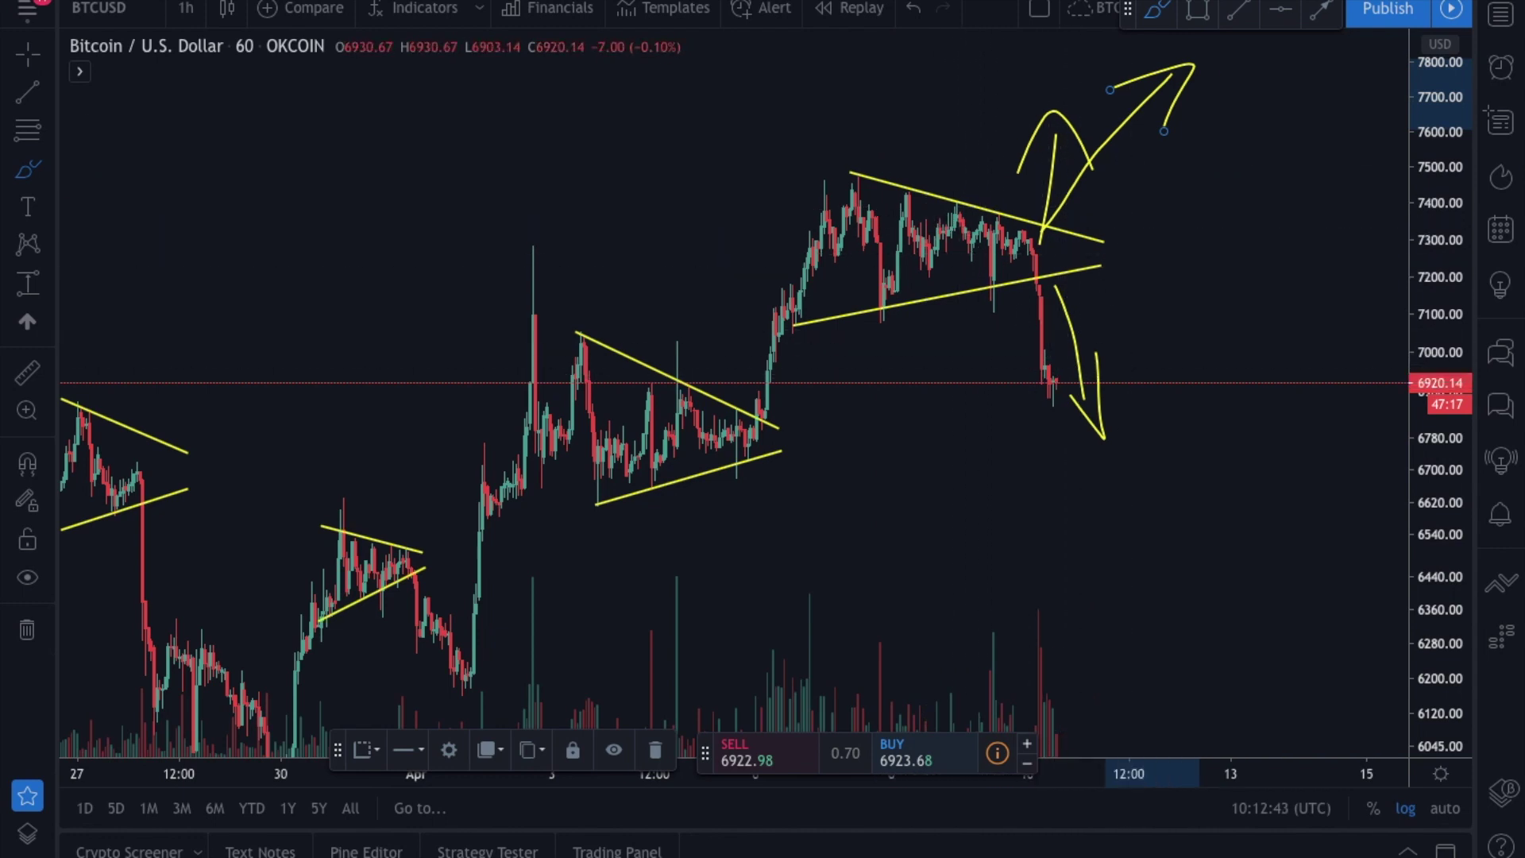
- Switch to the weekly BTCUSD chart and examine its Fibonacci retracements, target zone and strong support zone
key("ctrl+Tab")
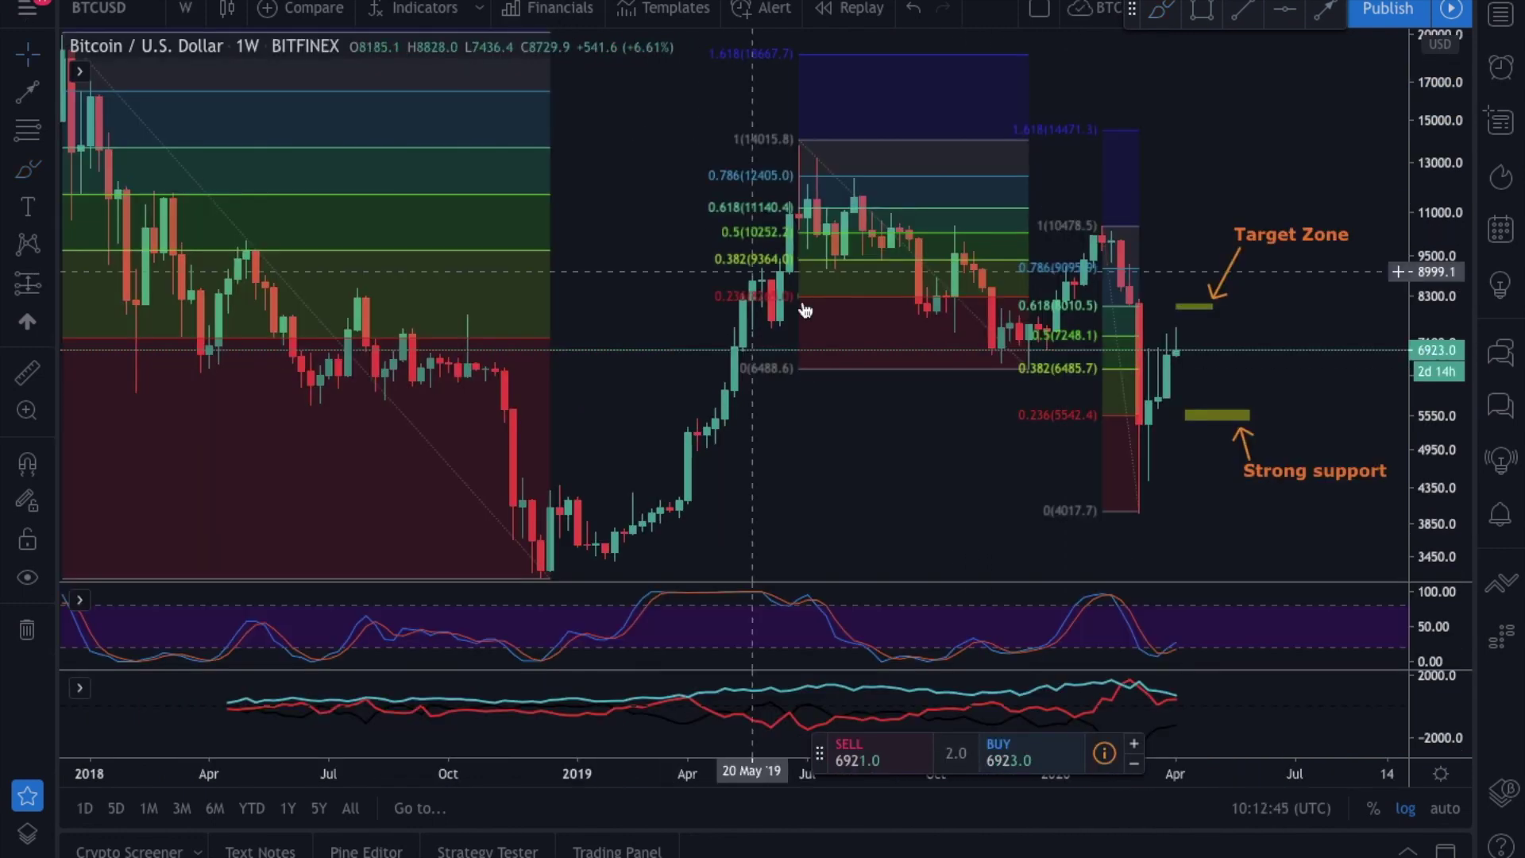
scroll(793, 299, "down", 5)
scroll(1000, 114, "up", 3)
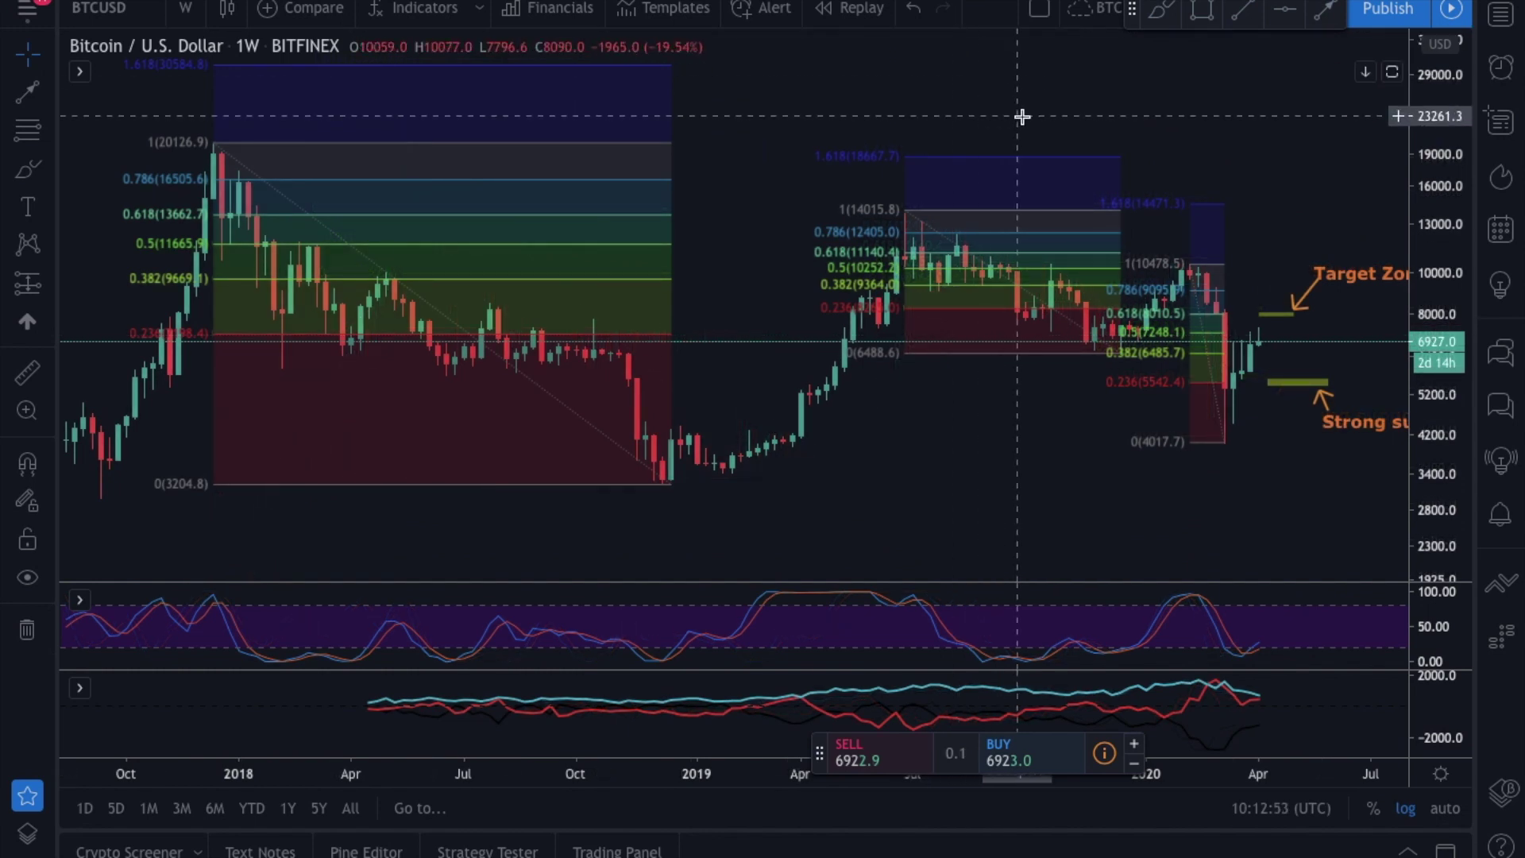
left_click_drag(840, 133, 878, 153)
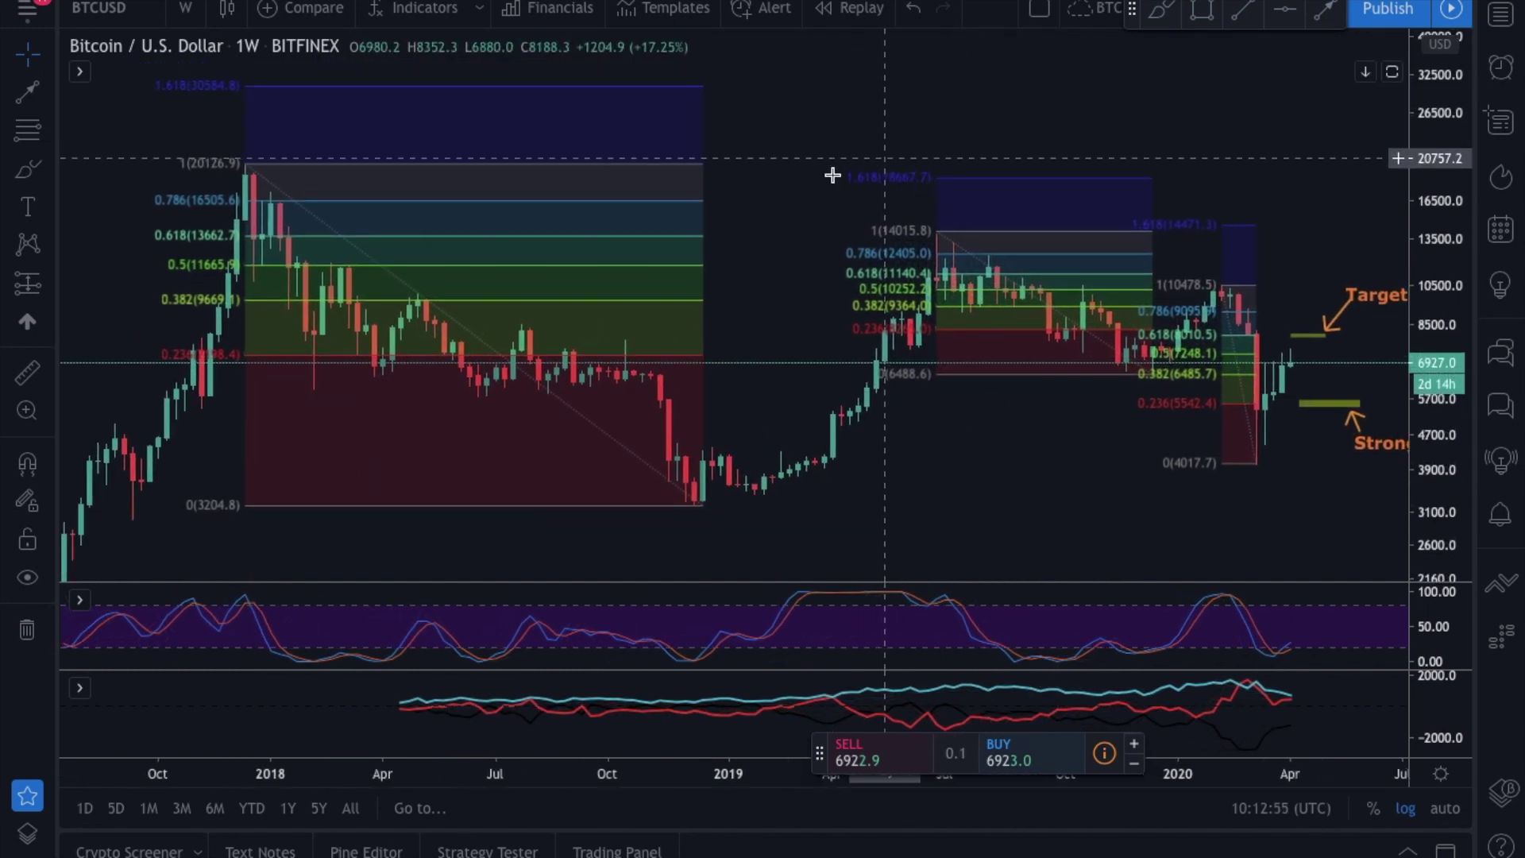
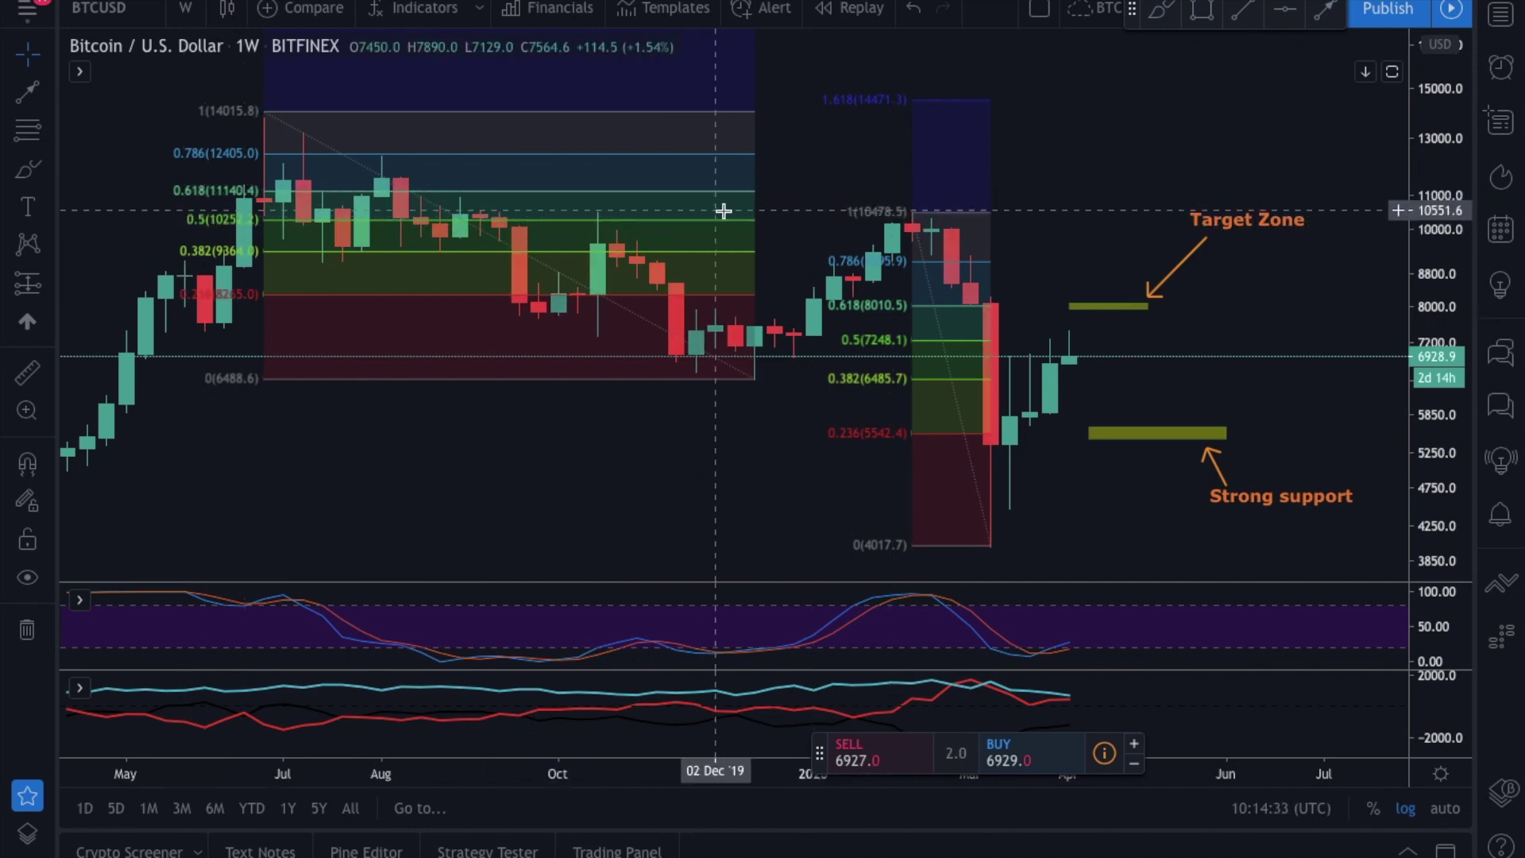
scroll(1065, 313, "up", 5)
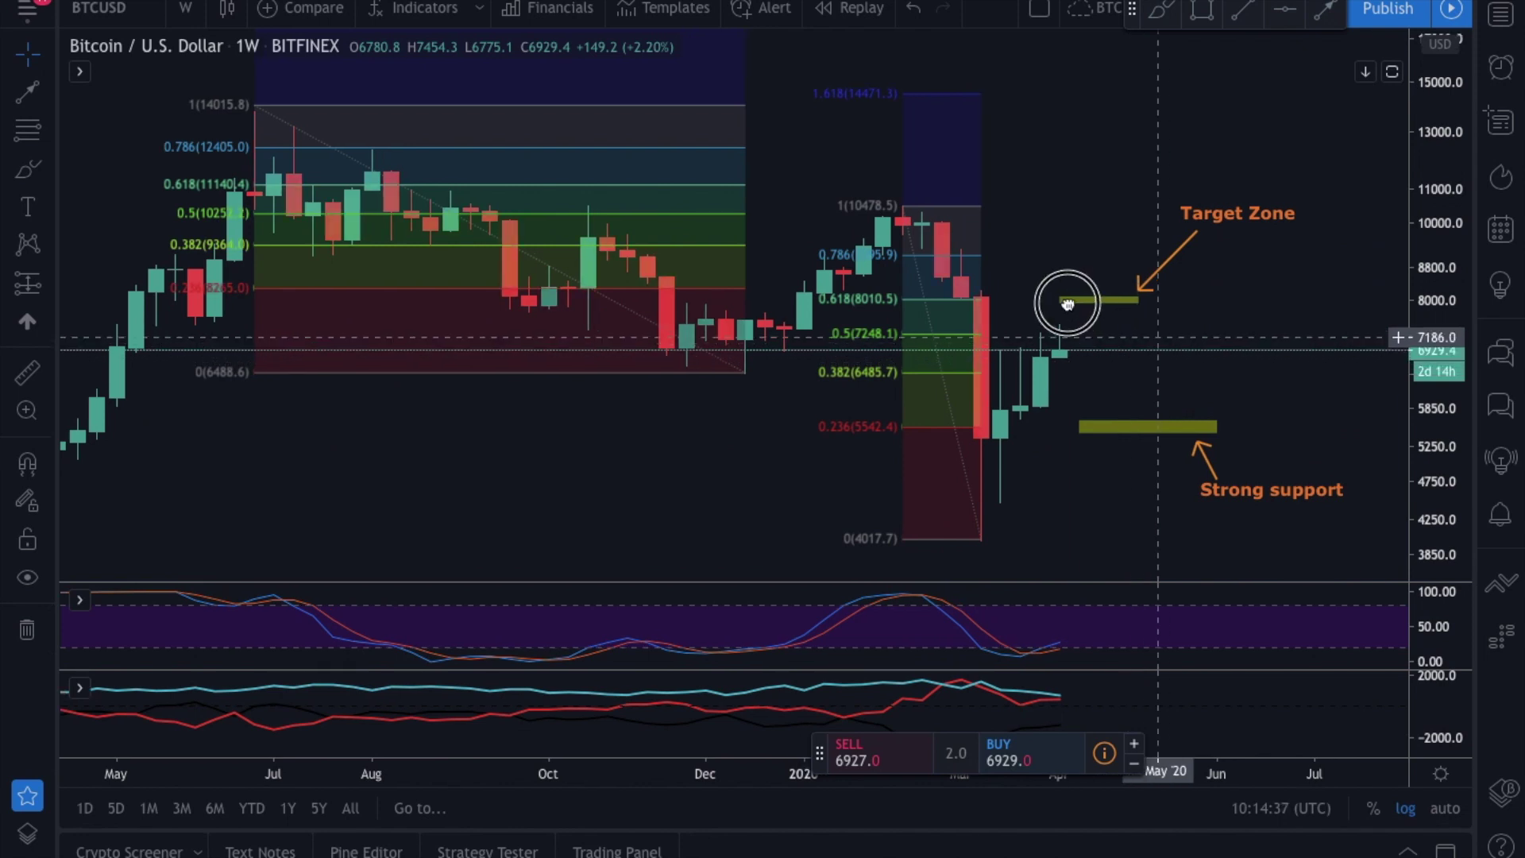
scroll(735, 462, "up", 3)
scroll(704, 343, "down", 2)
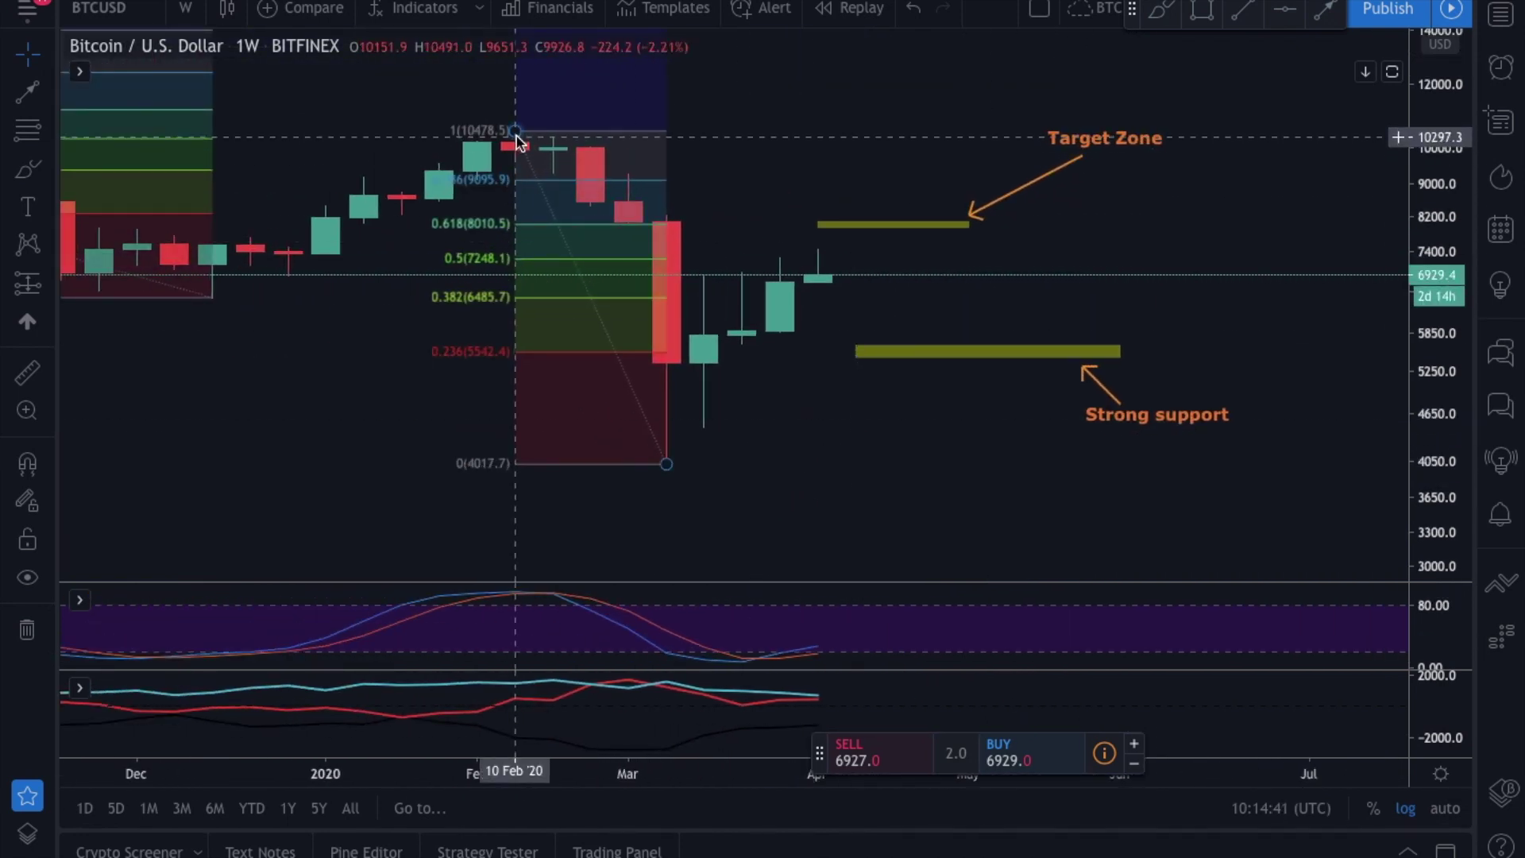
- Brush a downward arrow from the current weekly price to the strong support zone
scroll(518, 141, "down", 5)
left_click_drag(313, 299, 375, 423)
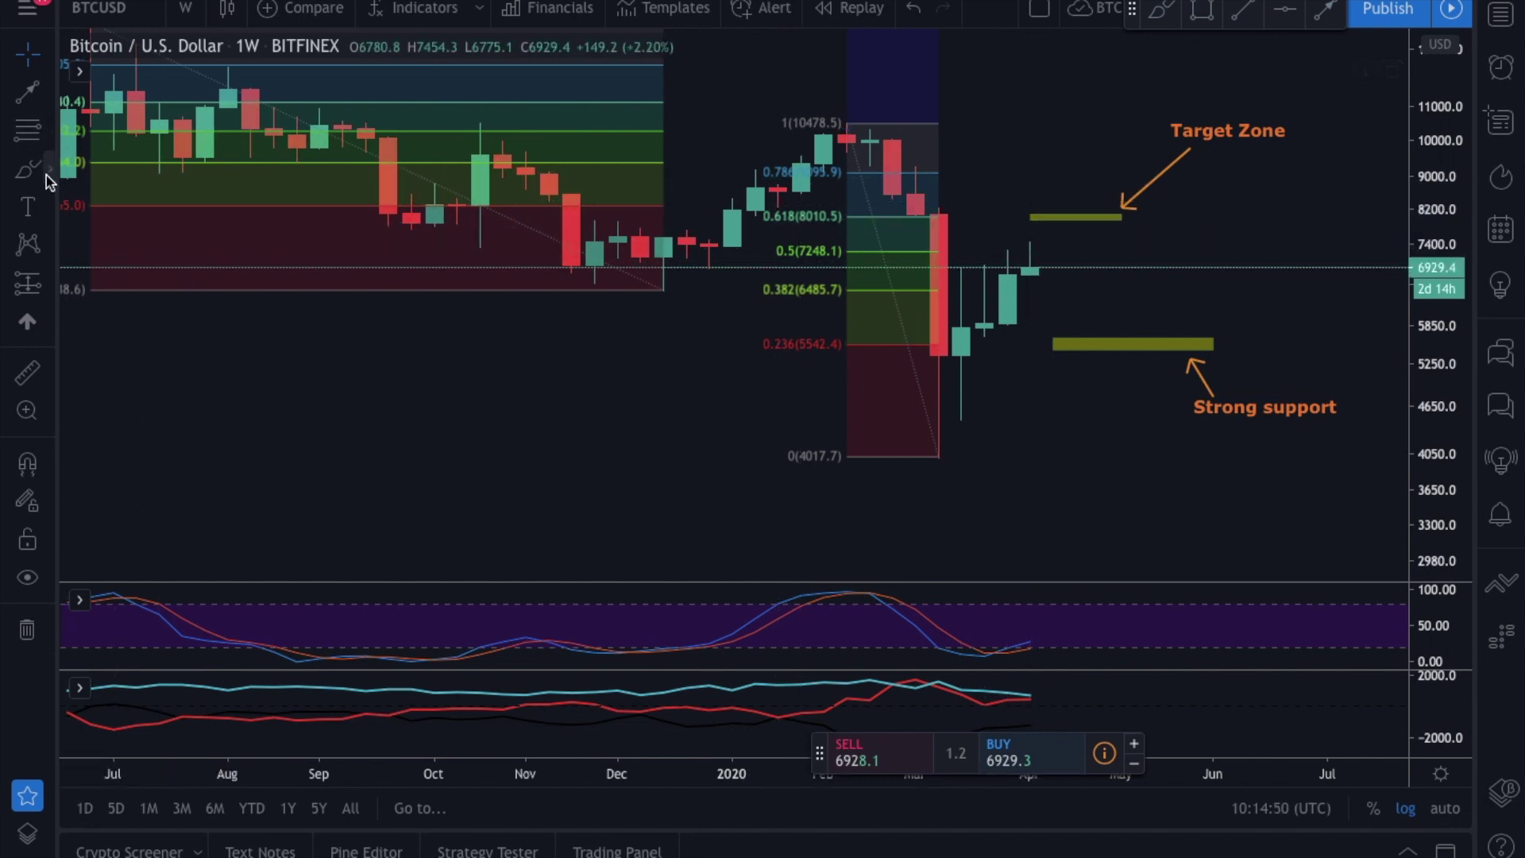
mouse_move(1057, 262)
left_mouse_down()
mouse_move(1139, 342)
mouse_move(1122, 294)
left_mouse_up()
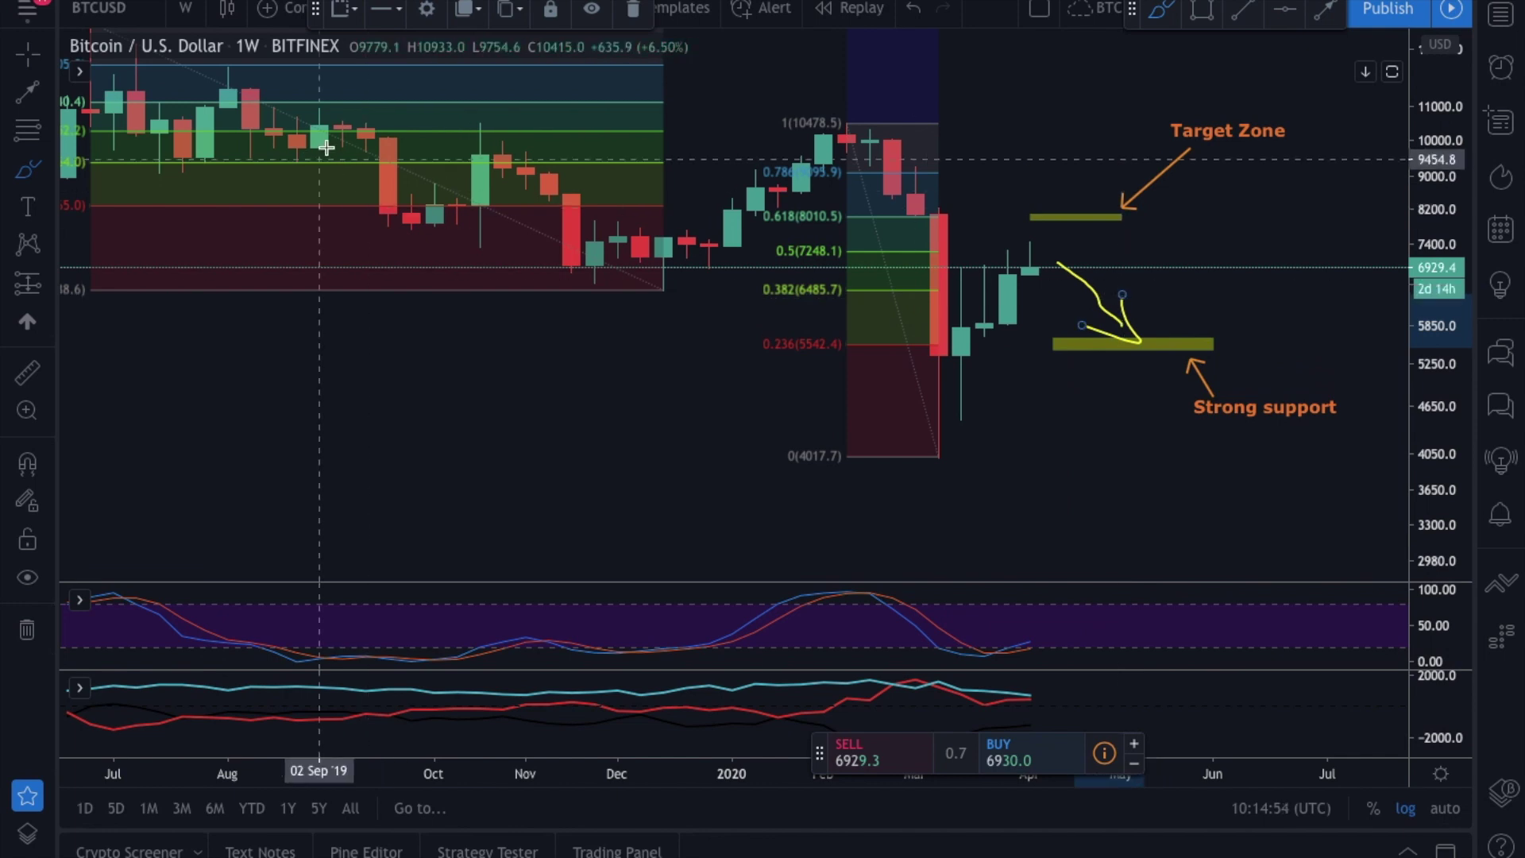
scroll(567, 160, "down", 2)
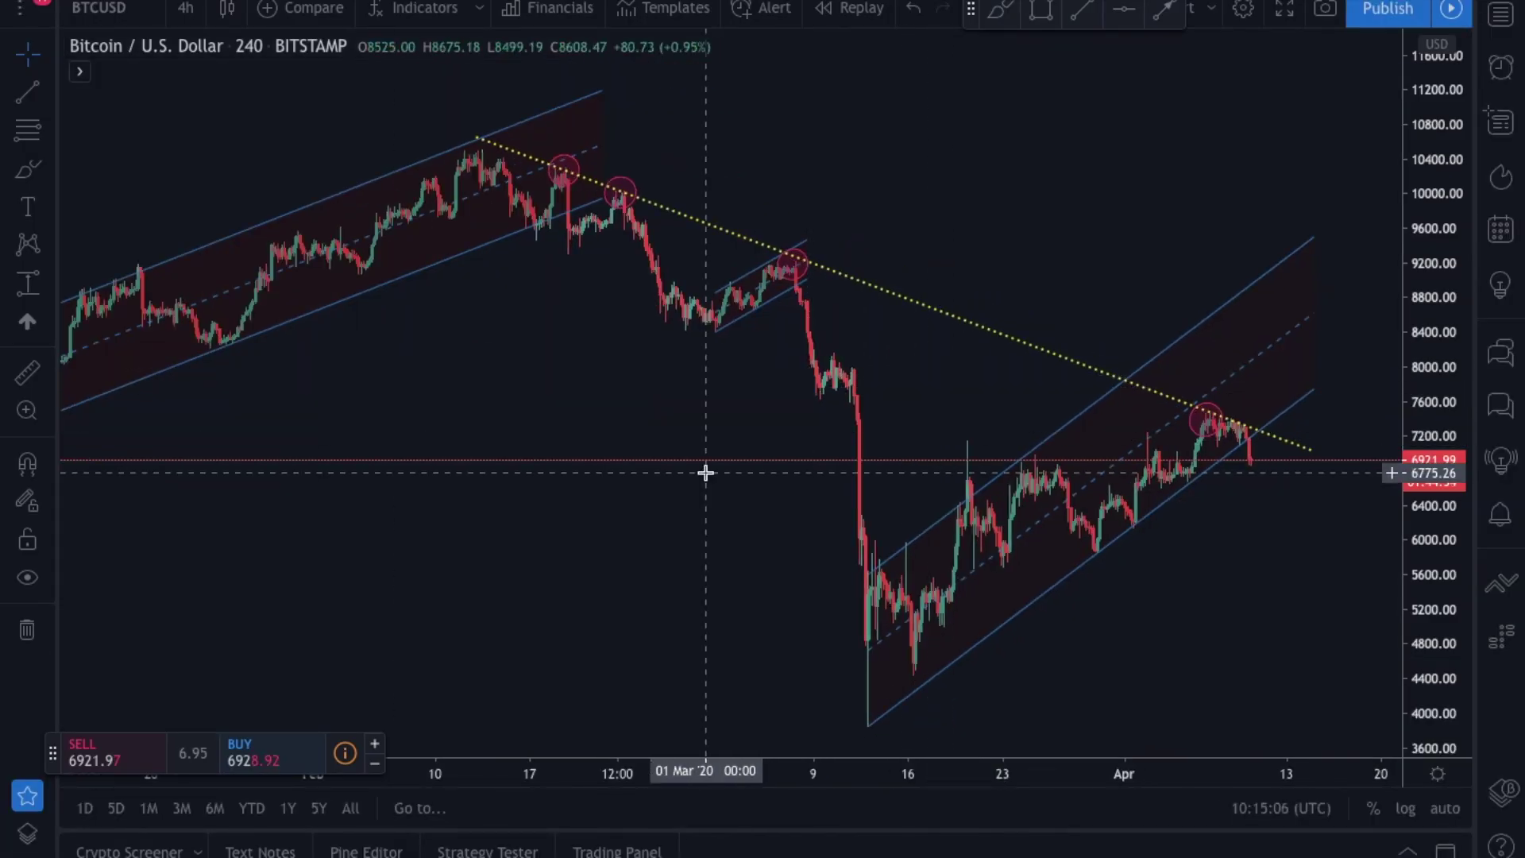
- Examine the rising channels and the circled touches of the descending dotted trendline on the 4-hour Bitstamp chart
right_click(706, 472)
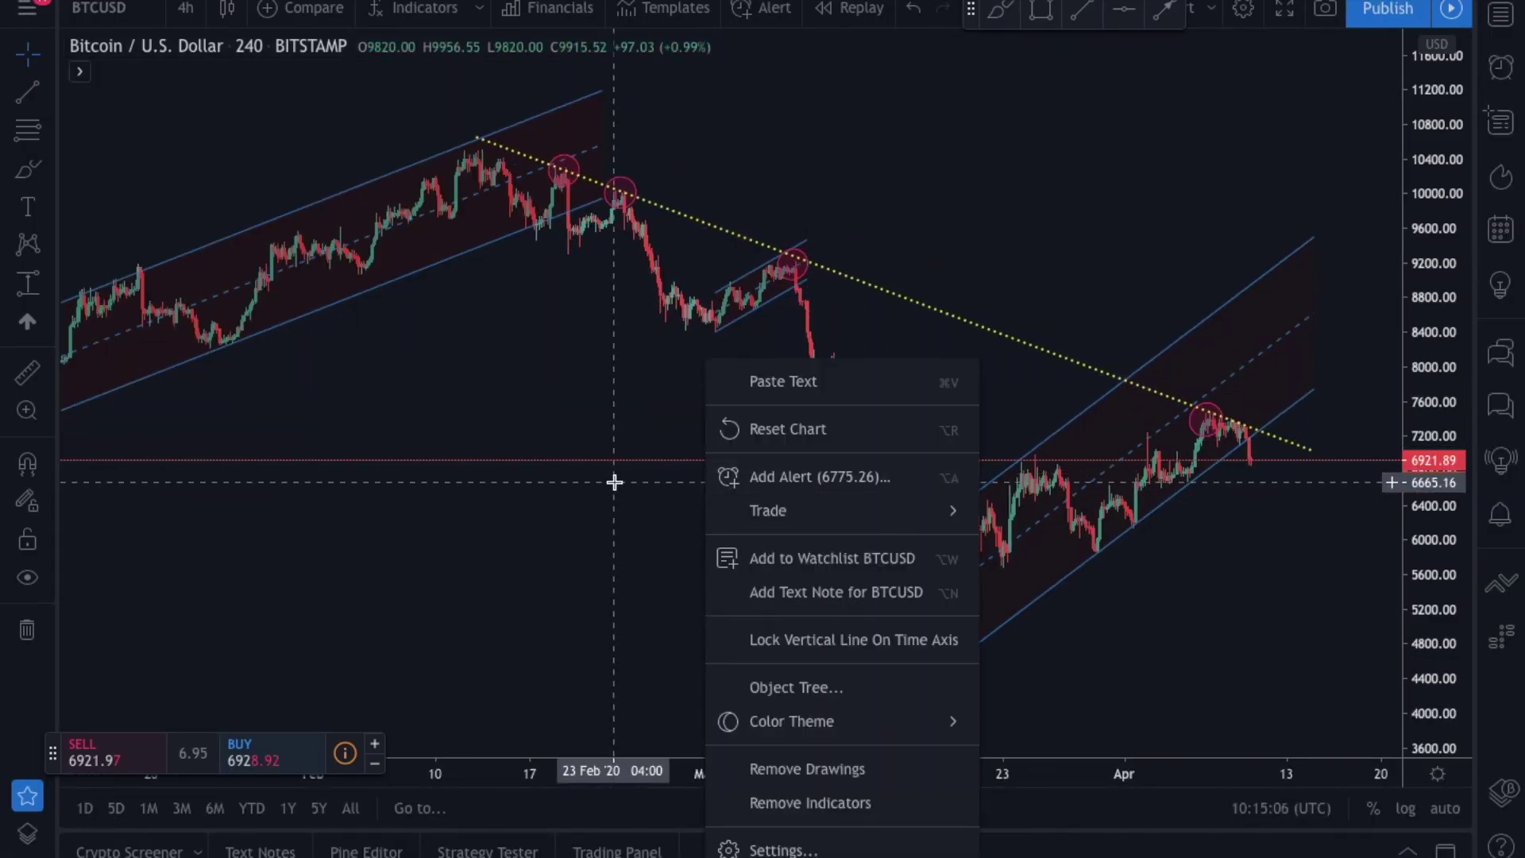
scroll(561, 364, "up", 5)
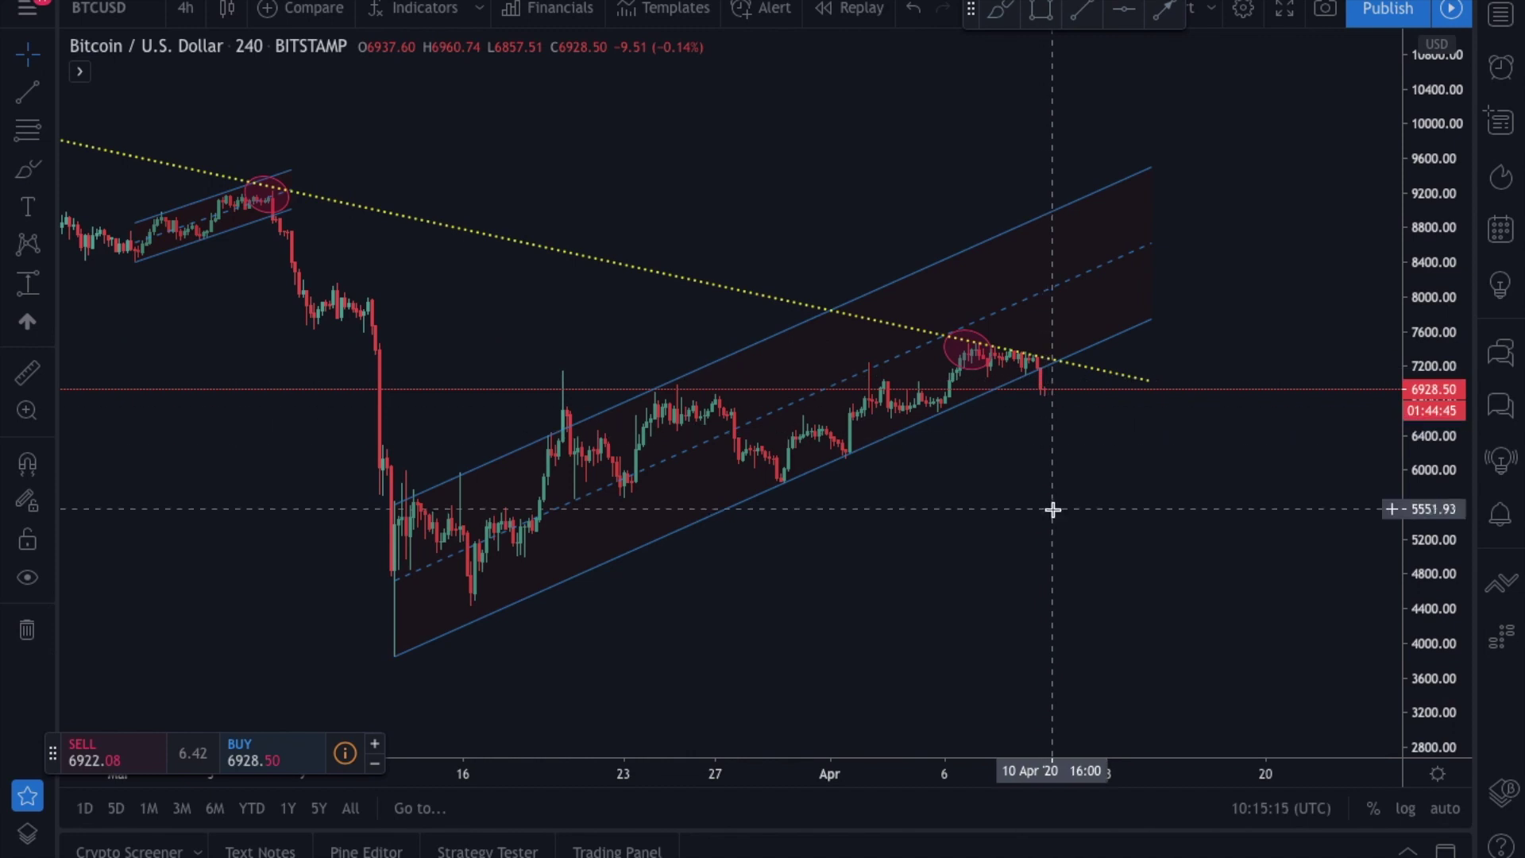
scroll(1055, 507, "down", 4)
left_click_drag(584, 395, 661, 447)
scroll(1277, 473, "down", 3)
scroll(667, 453, "up", 2)
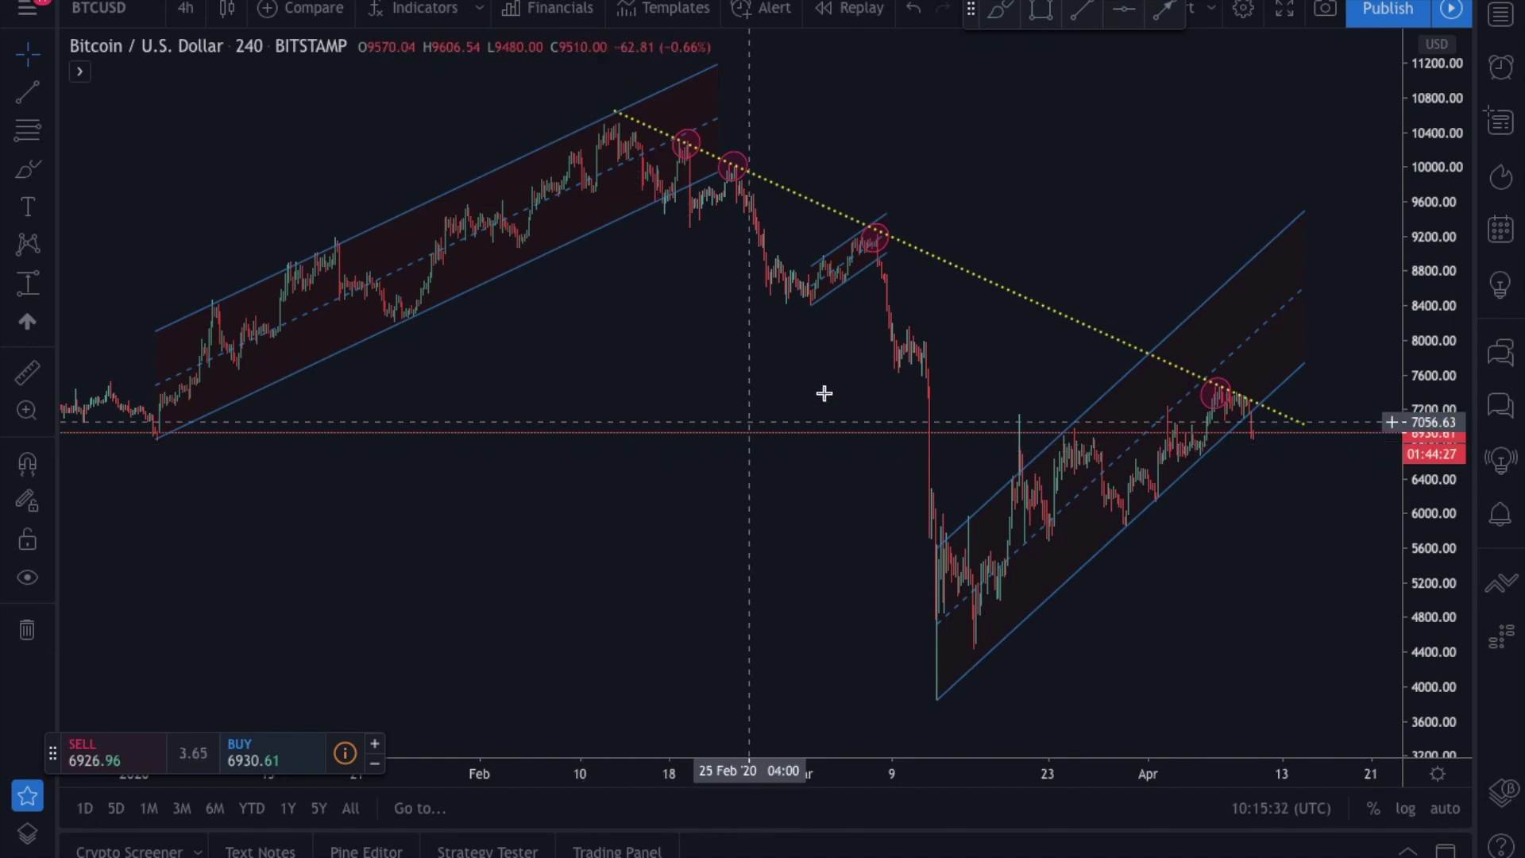
- Draw two dotted trend lines toward mid-April, one from about 8426.76 to 7227.90 and one from about 9258.63 to 7130.03
left_click(1079, 9)
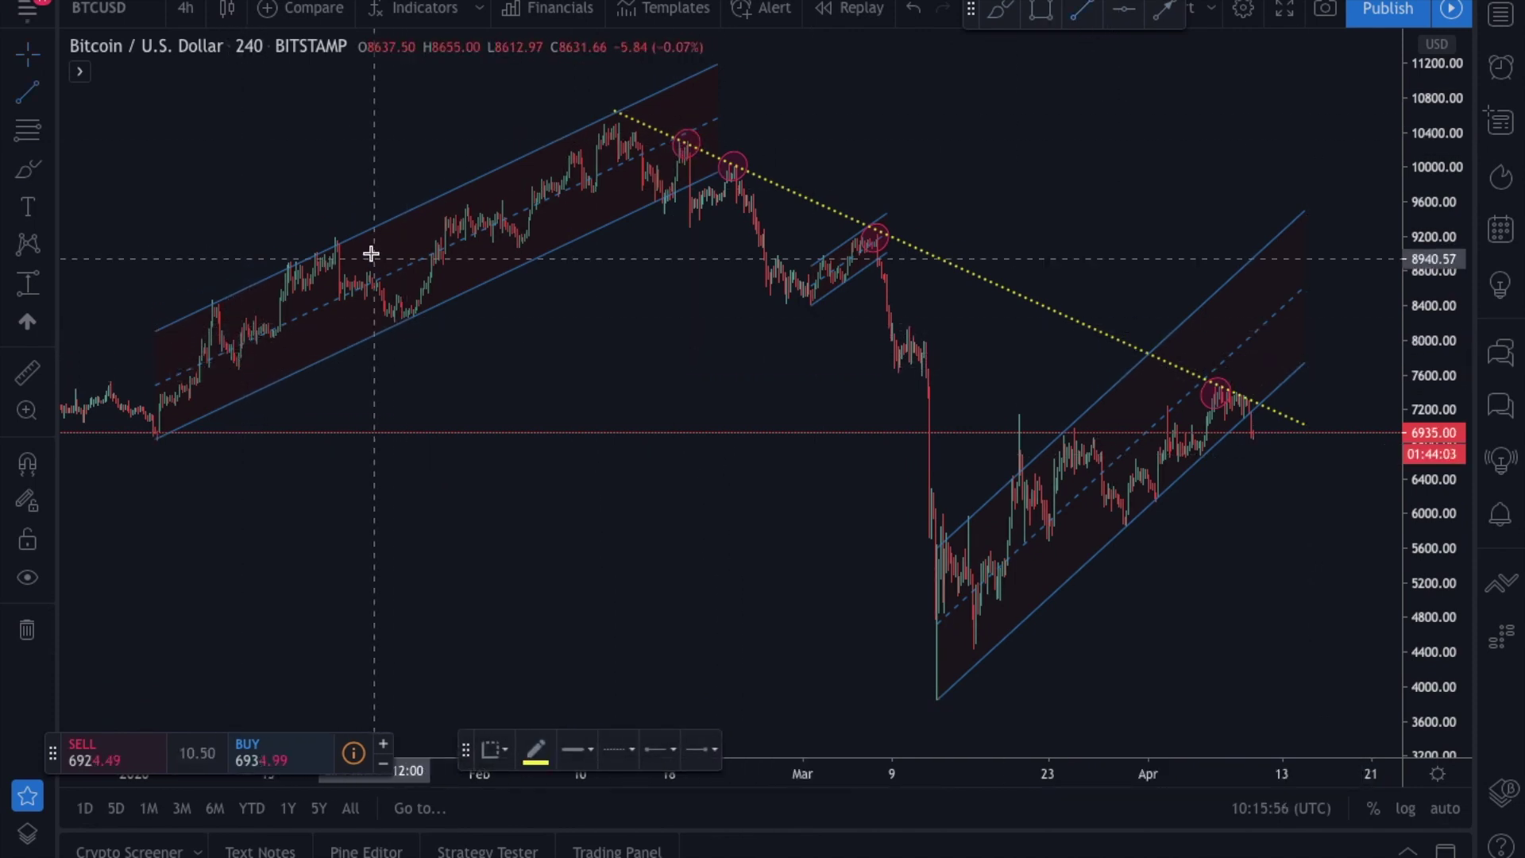
key("ctrl+z")
left_click(215, 305)
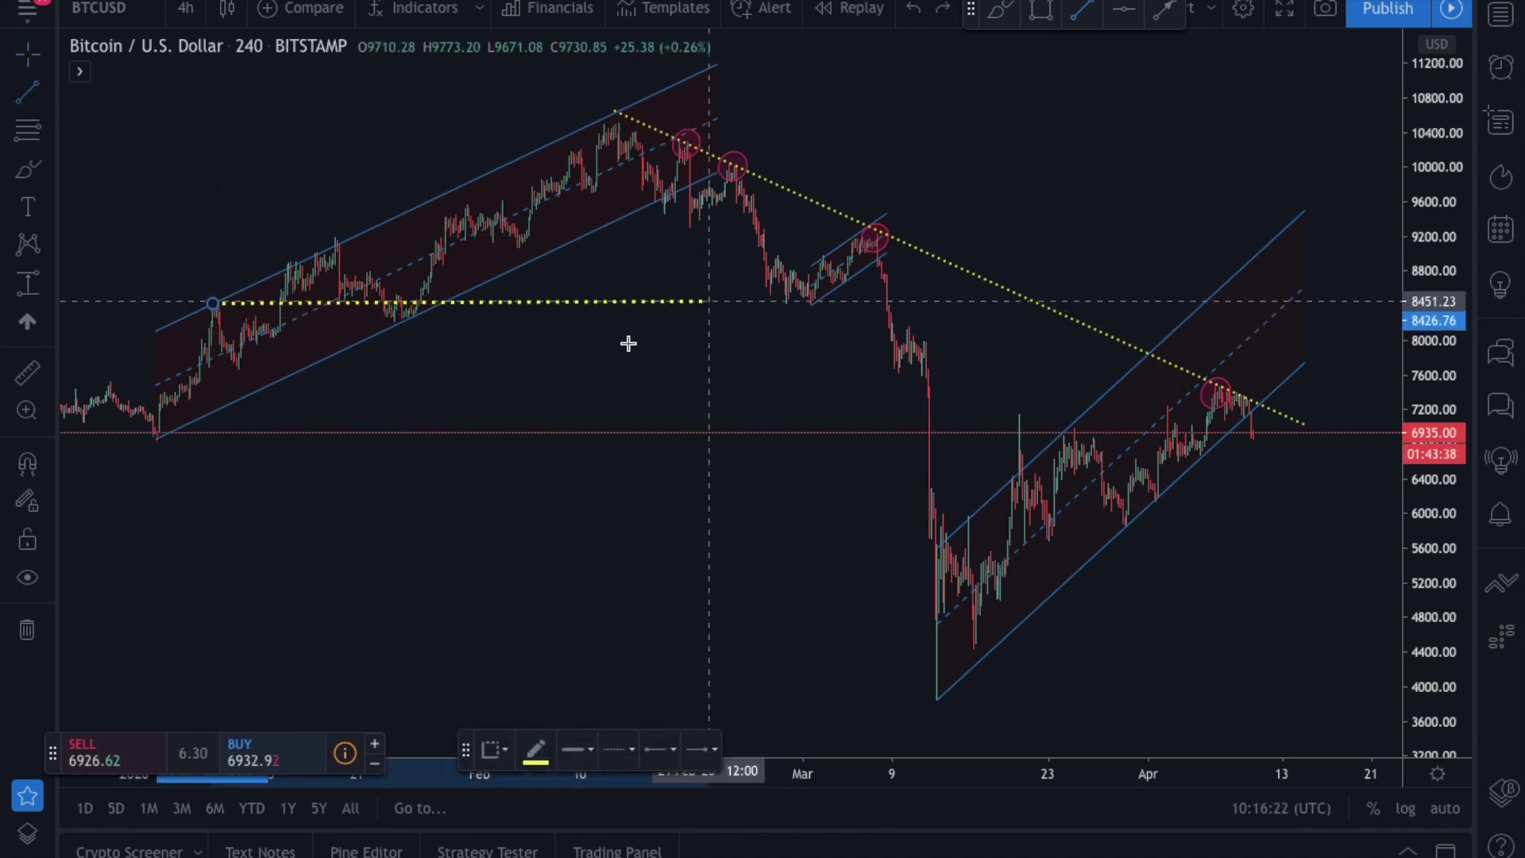
left_click(1339, 407)
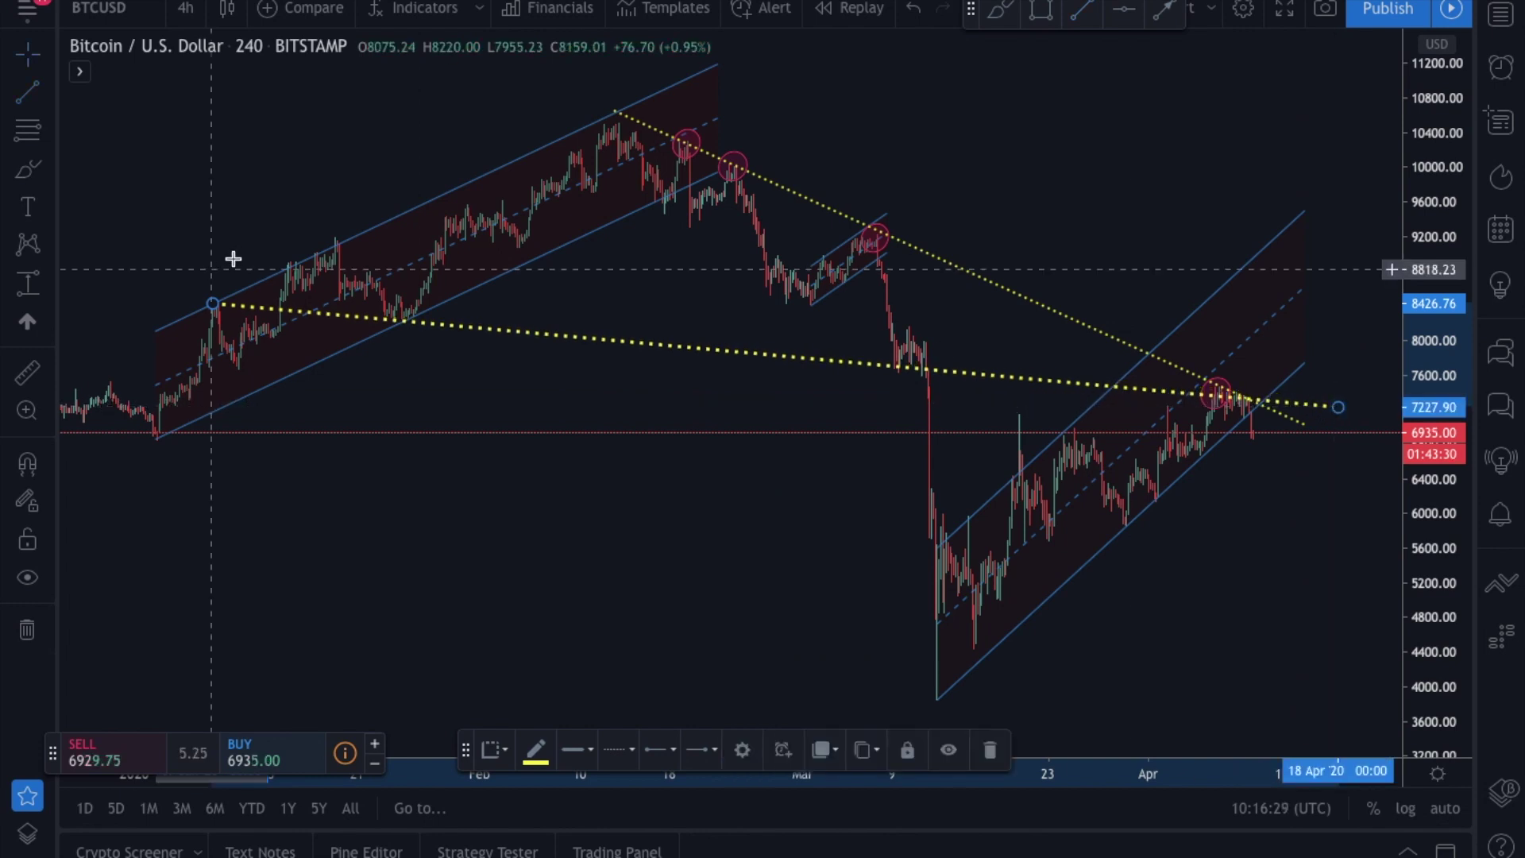
left_click(471, 231)
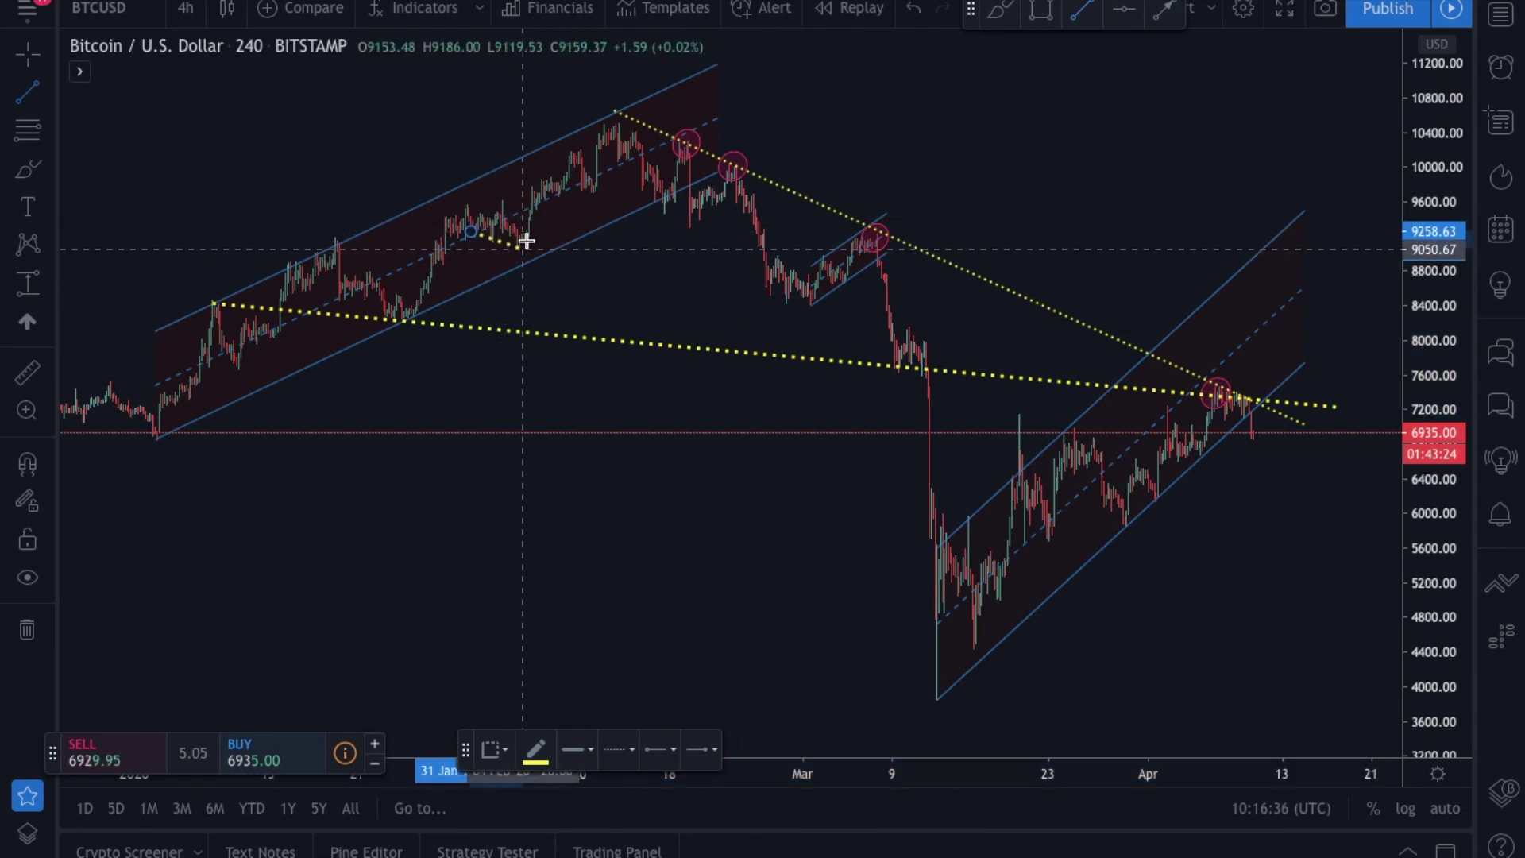
left_click(1338, 416)
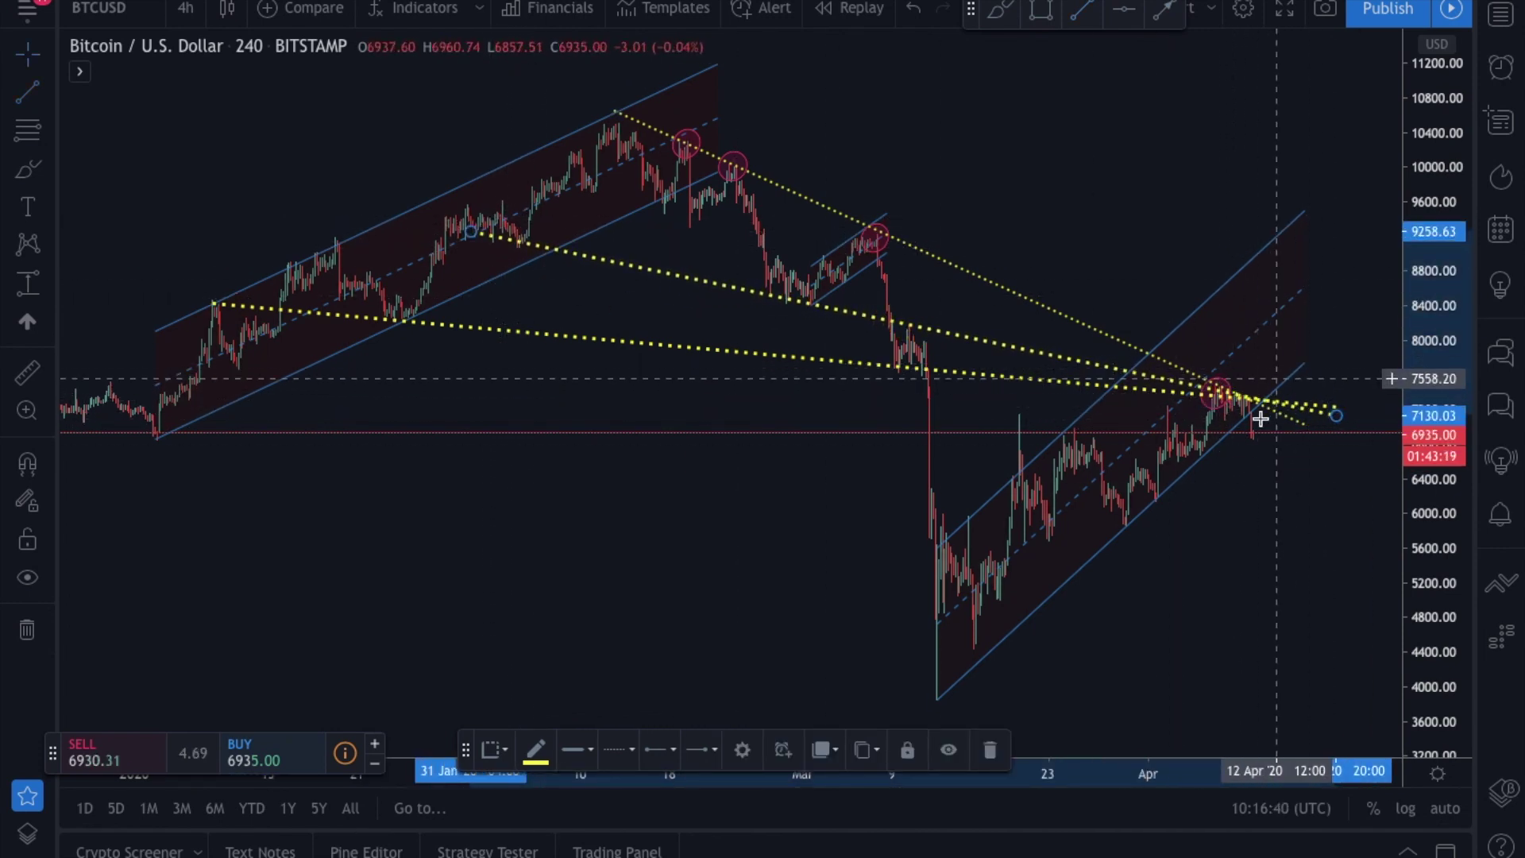
- Brush a wave along the January to February price swings in the large rising channel, ending in a downward arrowhead
scroll(1270, 425, "up", 3)
scroll(1183, 437, "down", 3)
scroll(1032, 429, "up", 1)
scroll(874, 415, "down", 2)
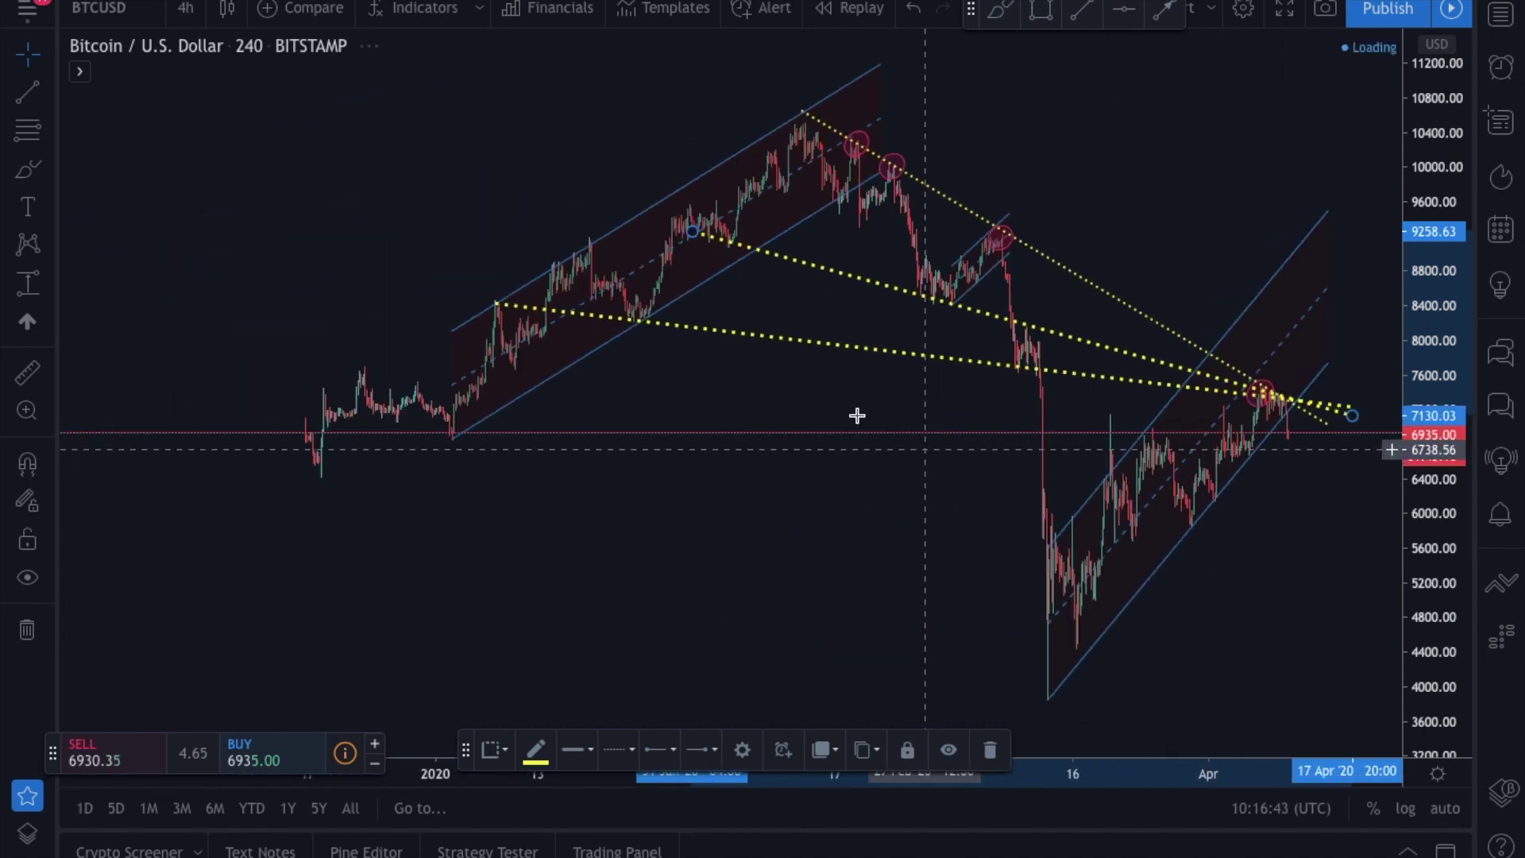
left_click(28, 169)
mouse_move(497, 354)
left_mouse_down()
mouse_move(572, 231)
mouse_move(740, 232)
left_mouse_up()
left_click_drag(775, 171, 879, 198)
- Place a price range over the drop from the first circled trendline touch, from 10274.00 down to about 9344.27
scroll(873, 318, "up", 1)
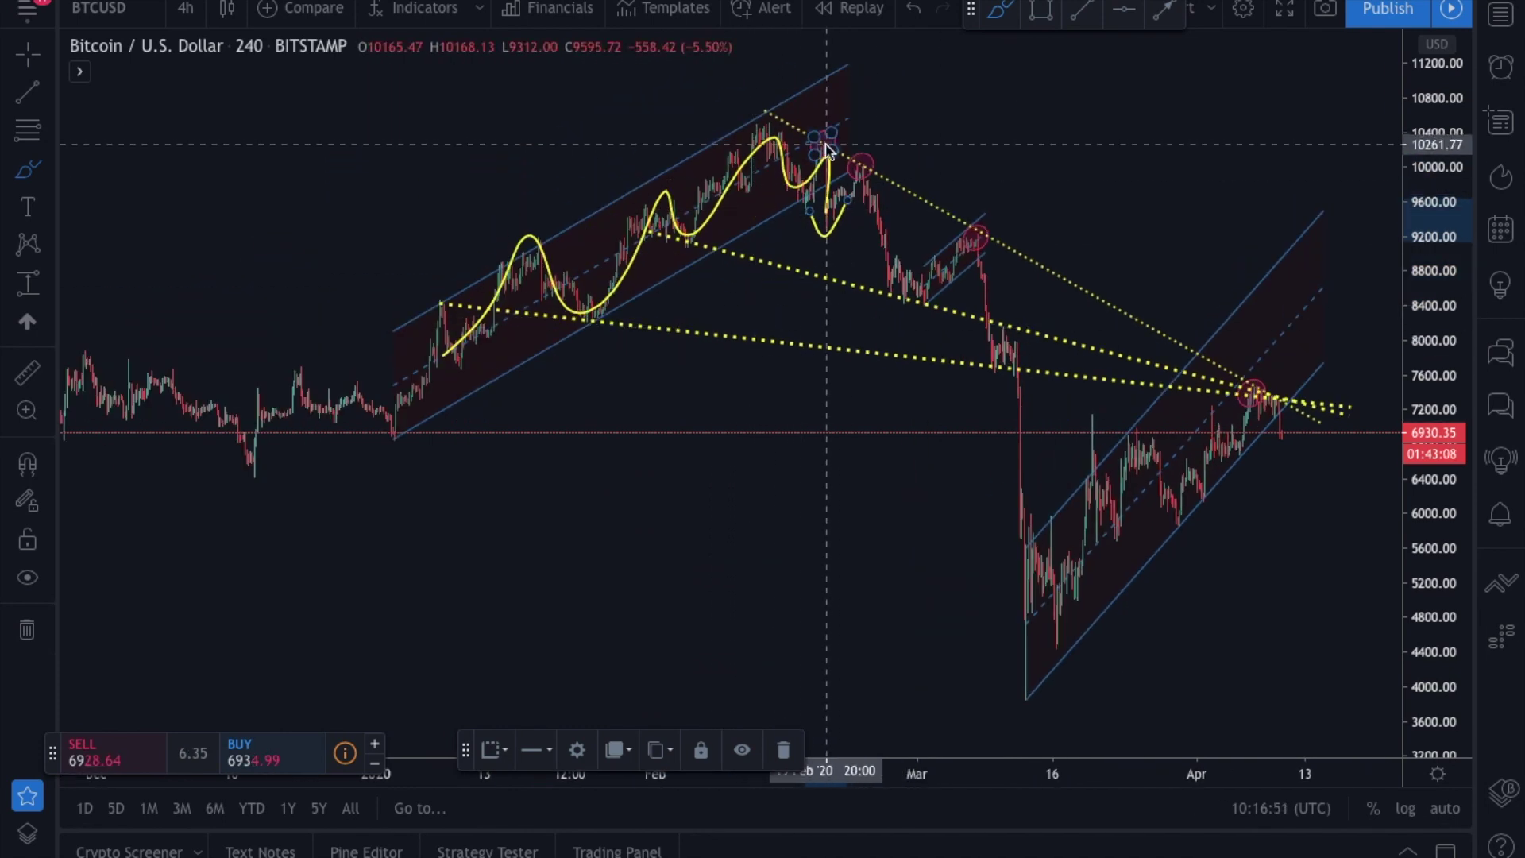
left_click_drag(1133, 501, 827, 500)
scroll(786, 397, "up", 2)
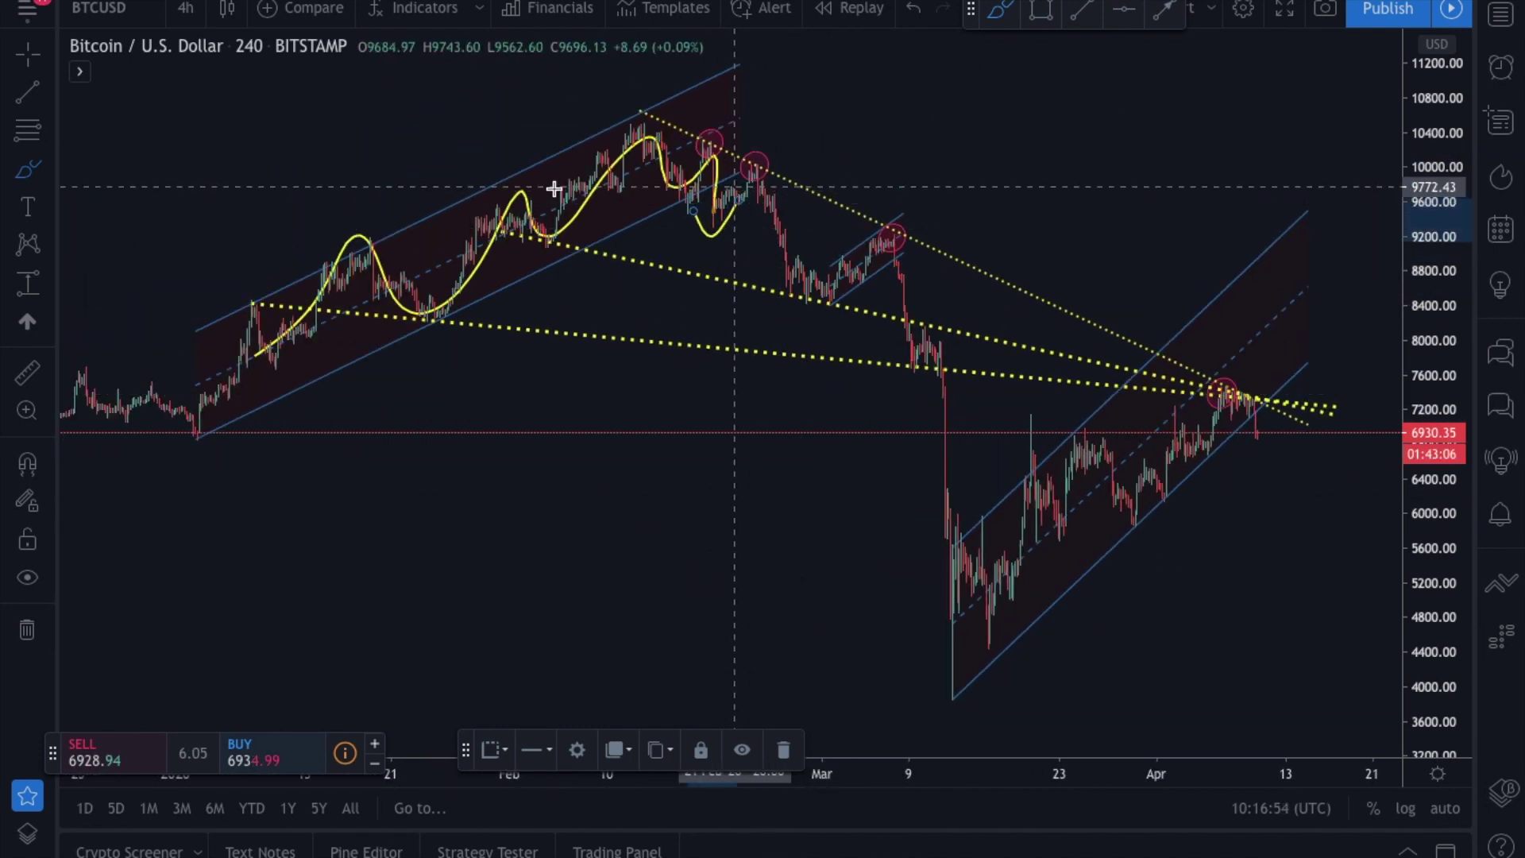
left_click(28, 283)
left_click(709, 144)
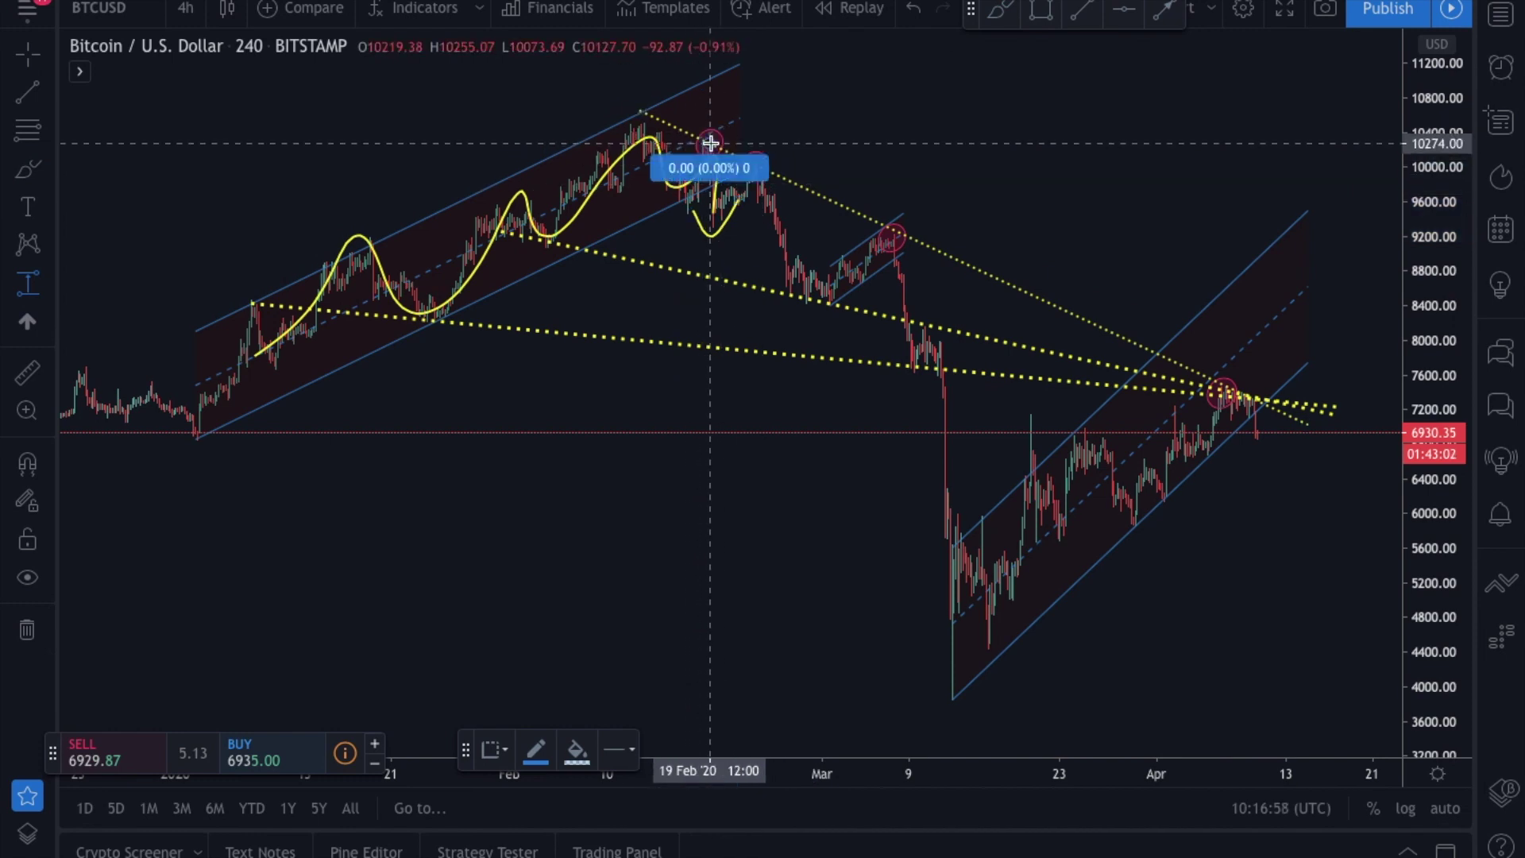
left_click(693, 224)
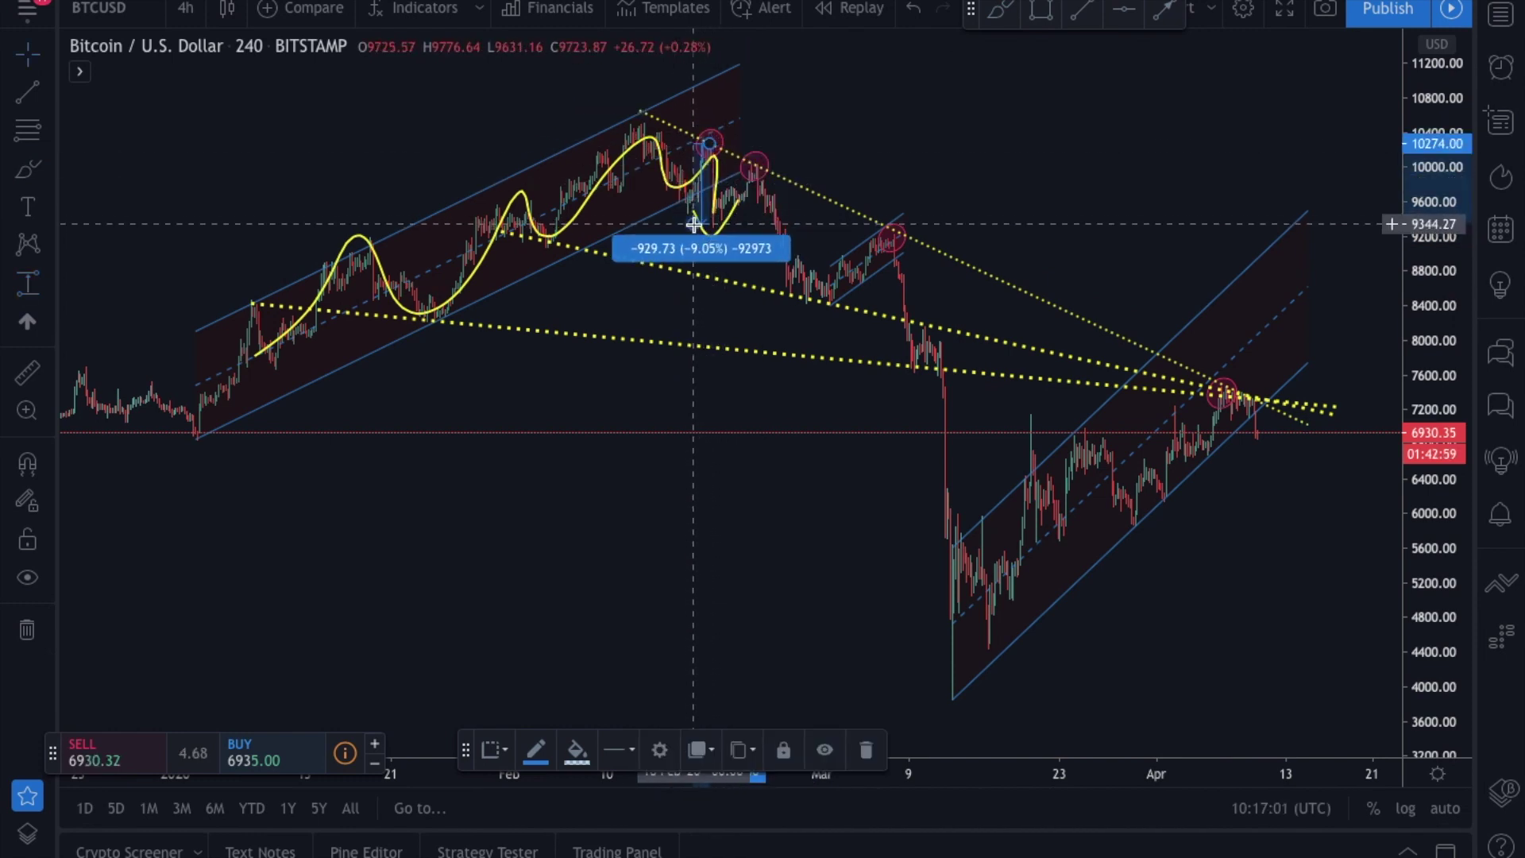
- Place price ranges over the drops from the next two circled touches, from 9943.70 to 8439.00 and from 9221.93 to 3863.73
left_click(28, 284)
left_click(752, 171)
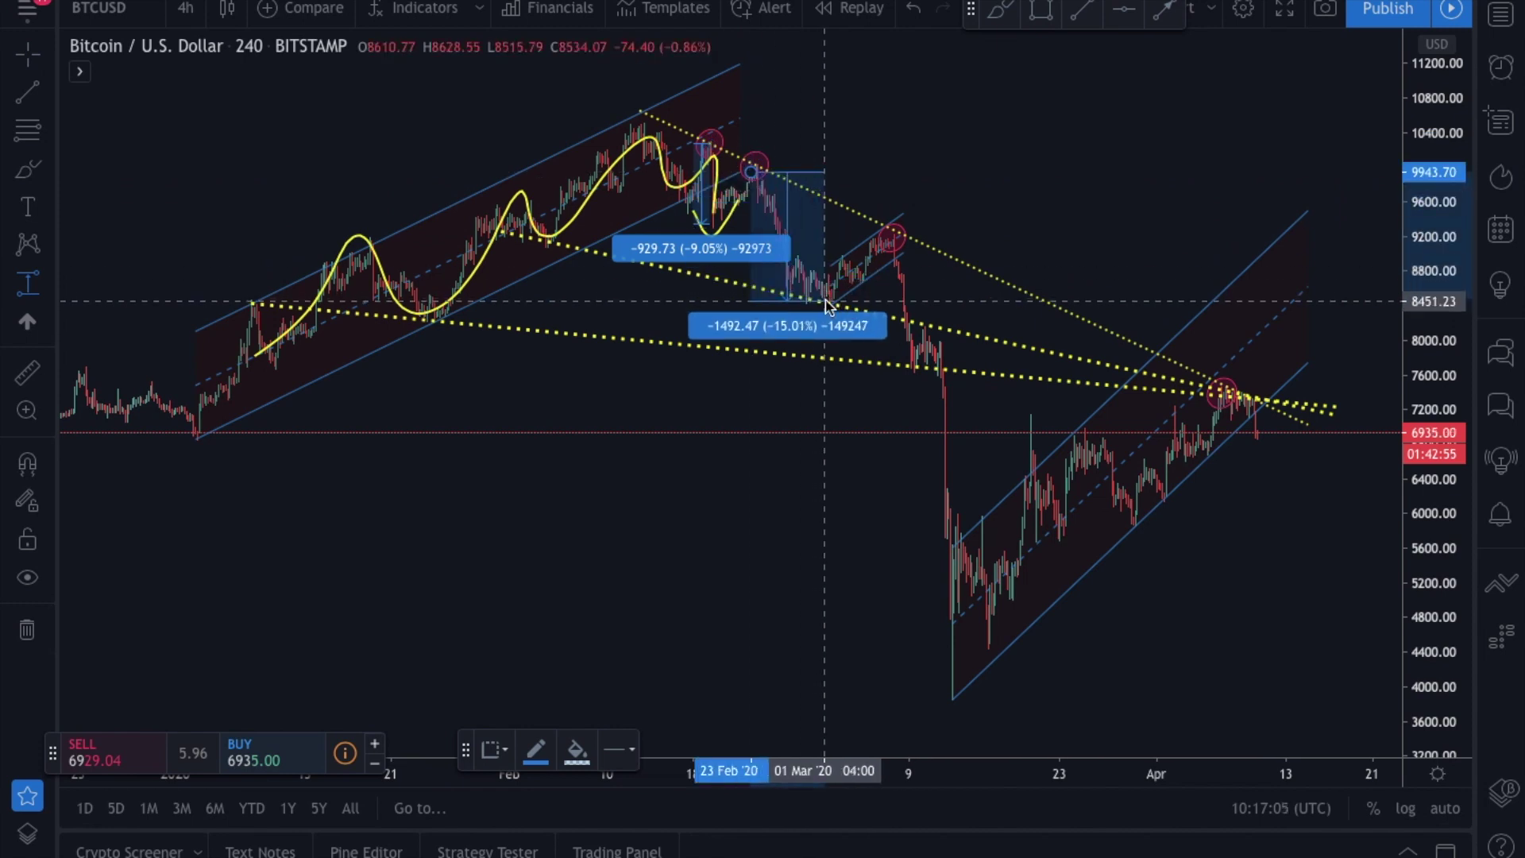
left_click(826, 305)
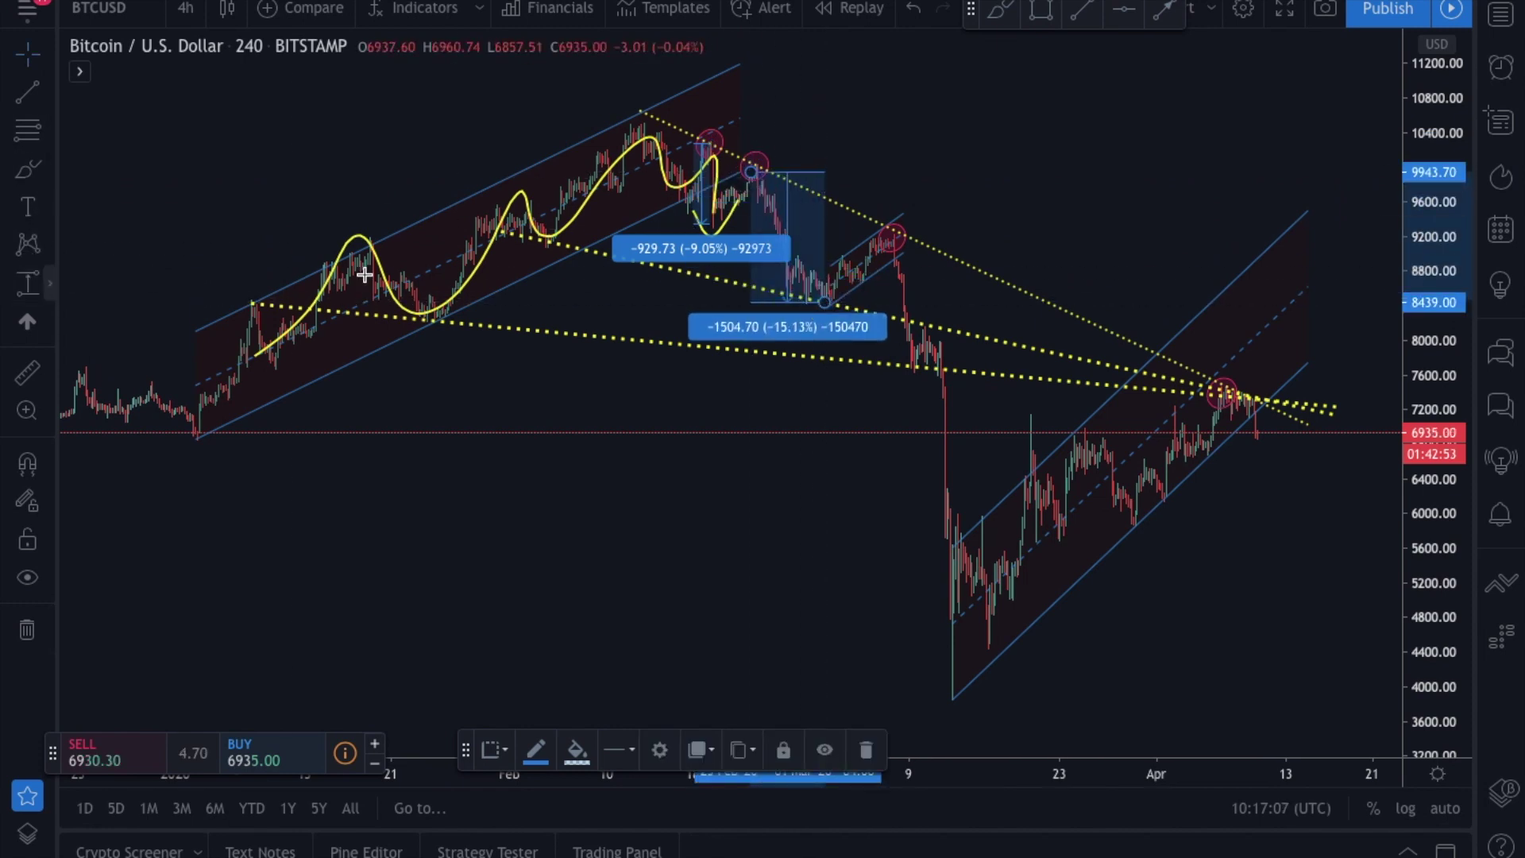
left_click(28, 283)
left_click(895, 235)
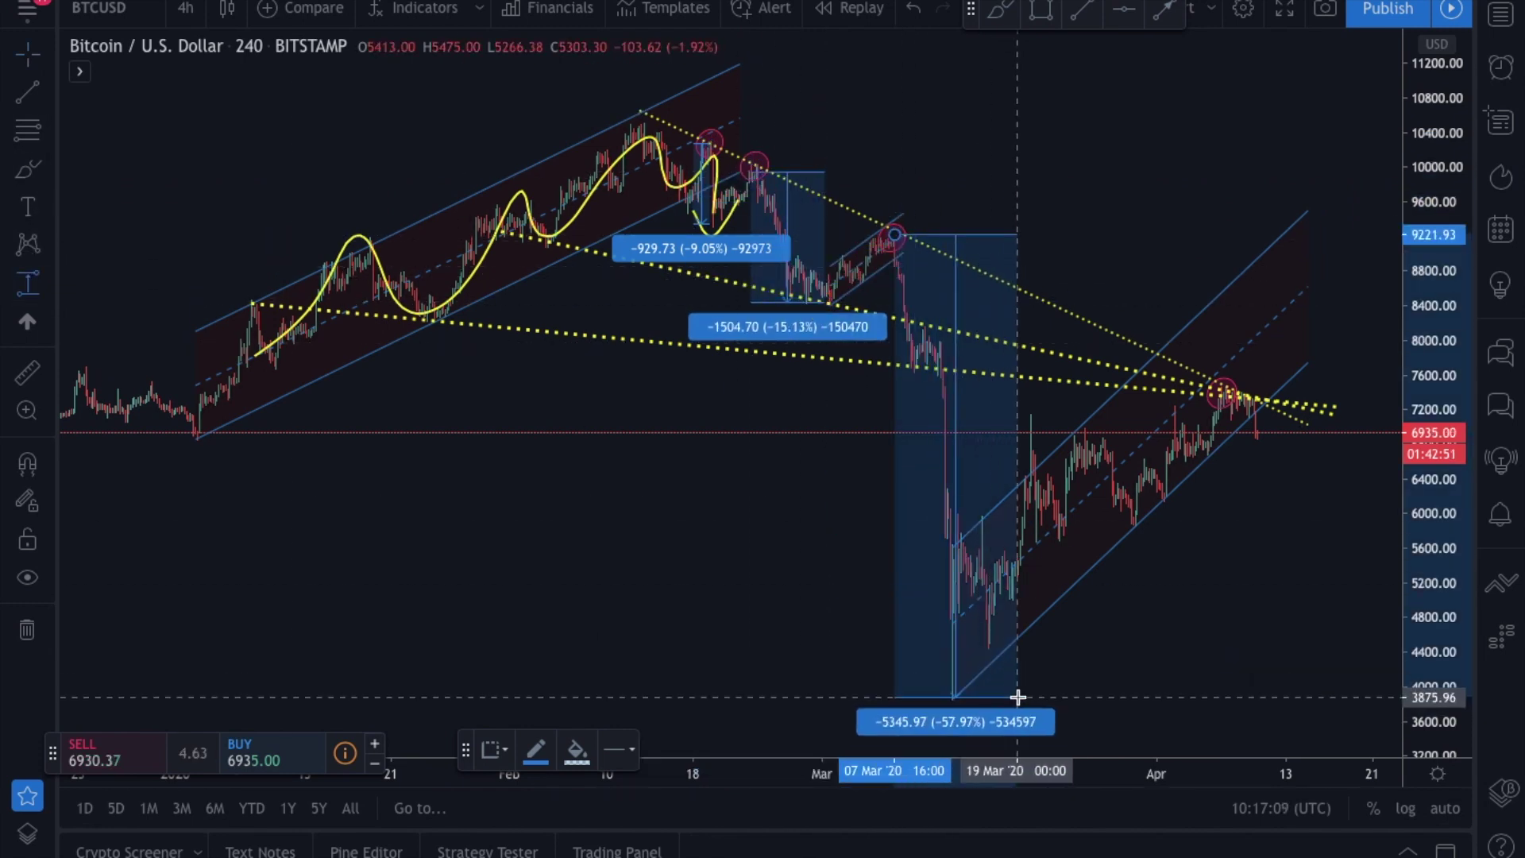
left_click(1013, 699)
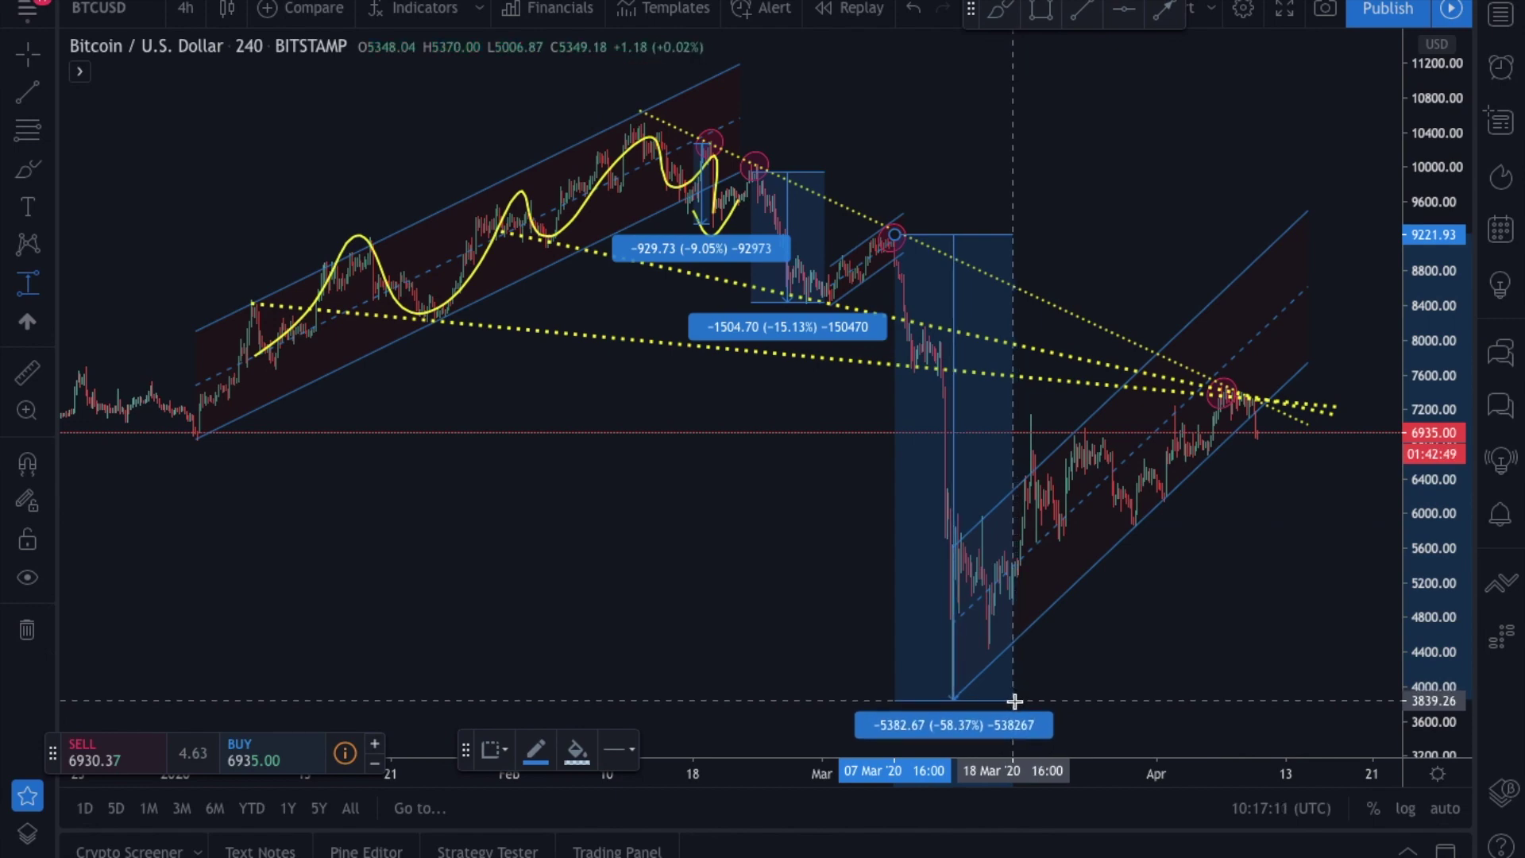
- Place a price range over the current April drop, from 7276.83 down to 6750.80
scroll(1191, 451, "up", 3)
scroll(1191, 451, "up", 2)
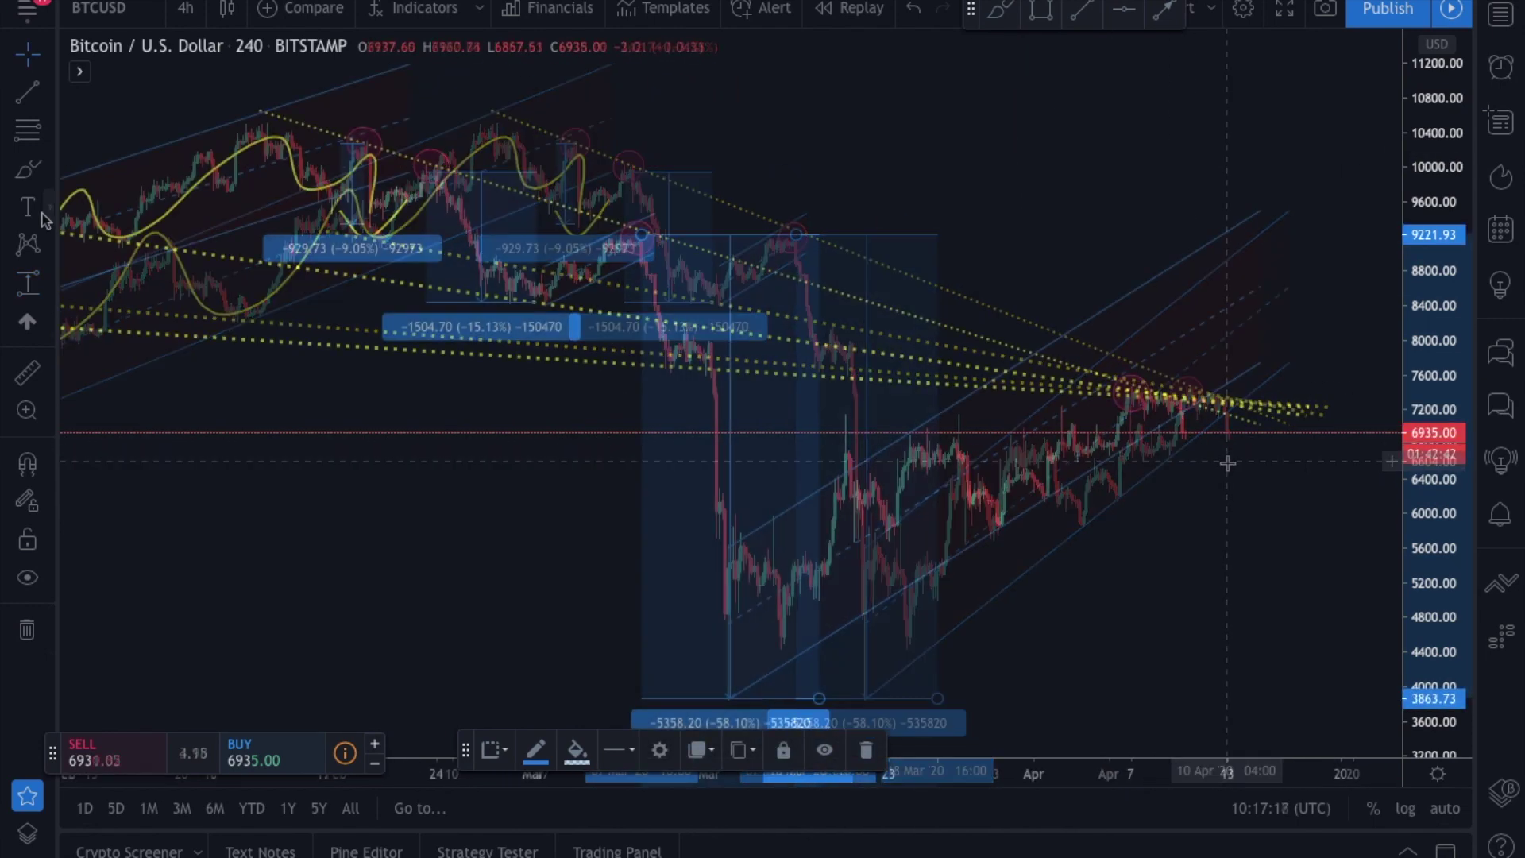
left_click(30, 283)
left_click(1181, 403)
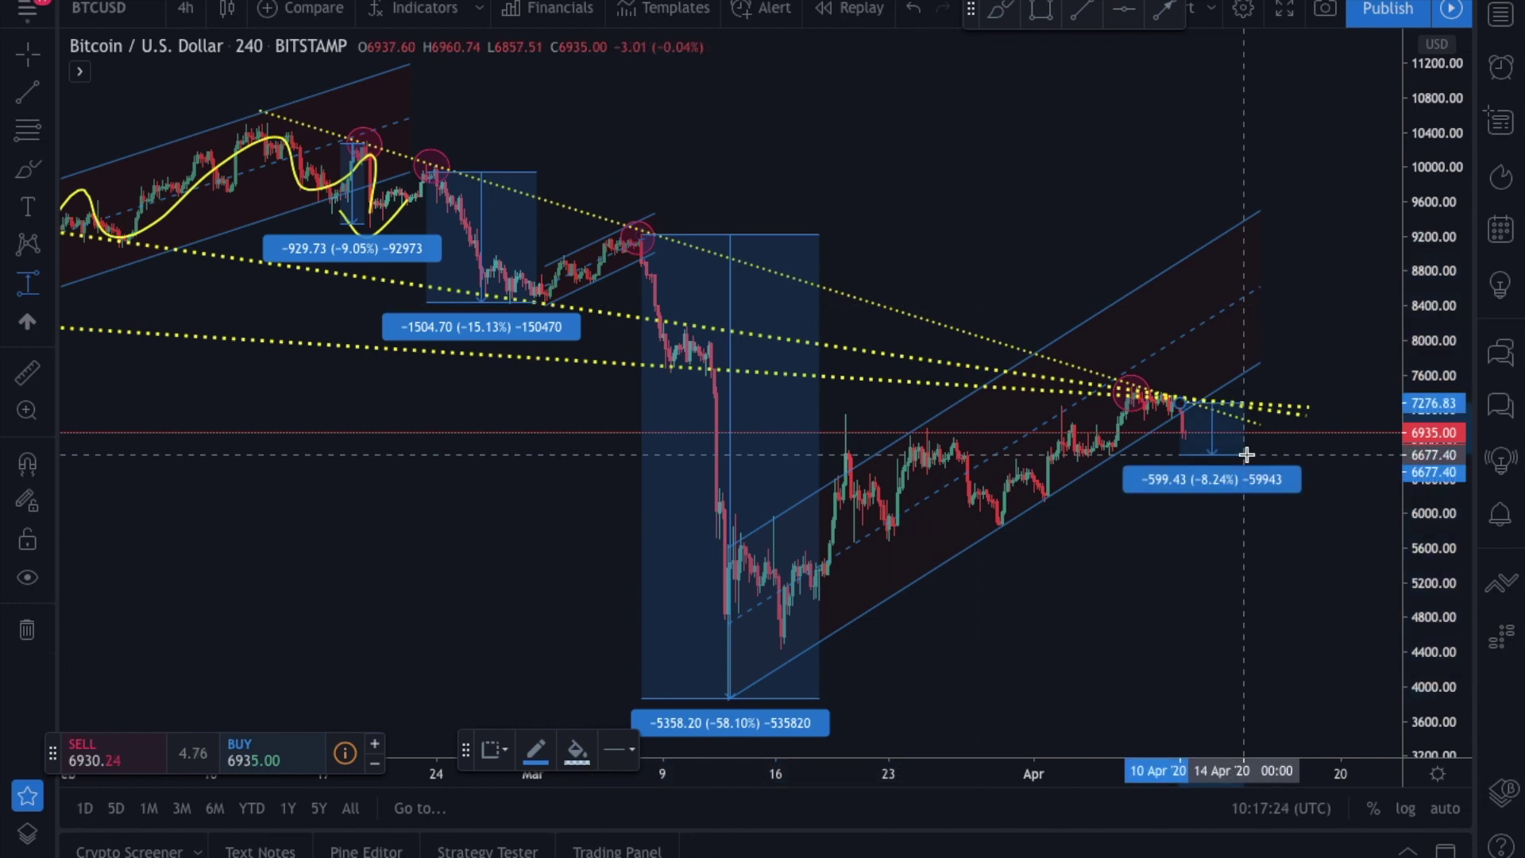
left_click(1244, 448)
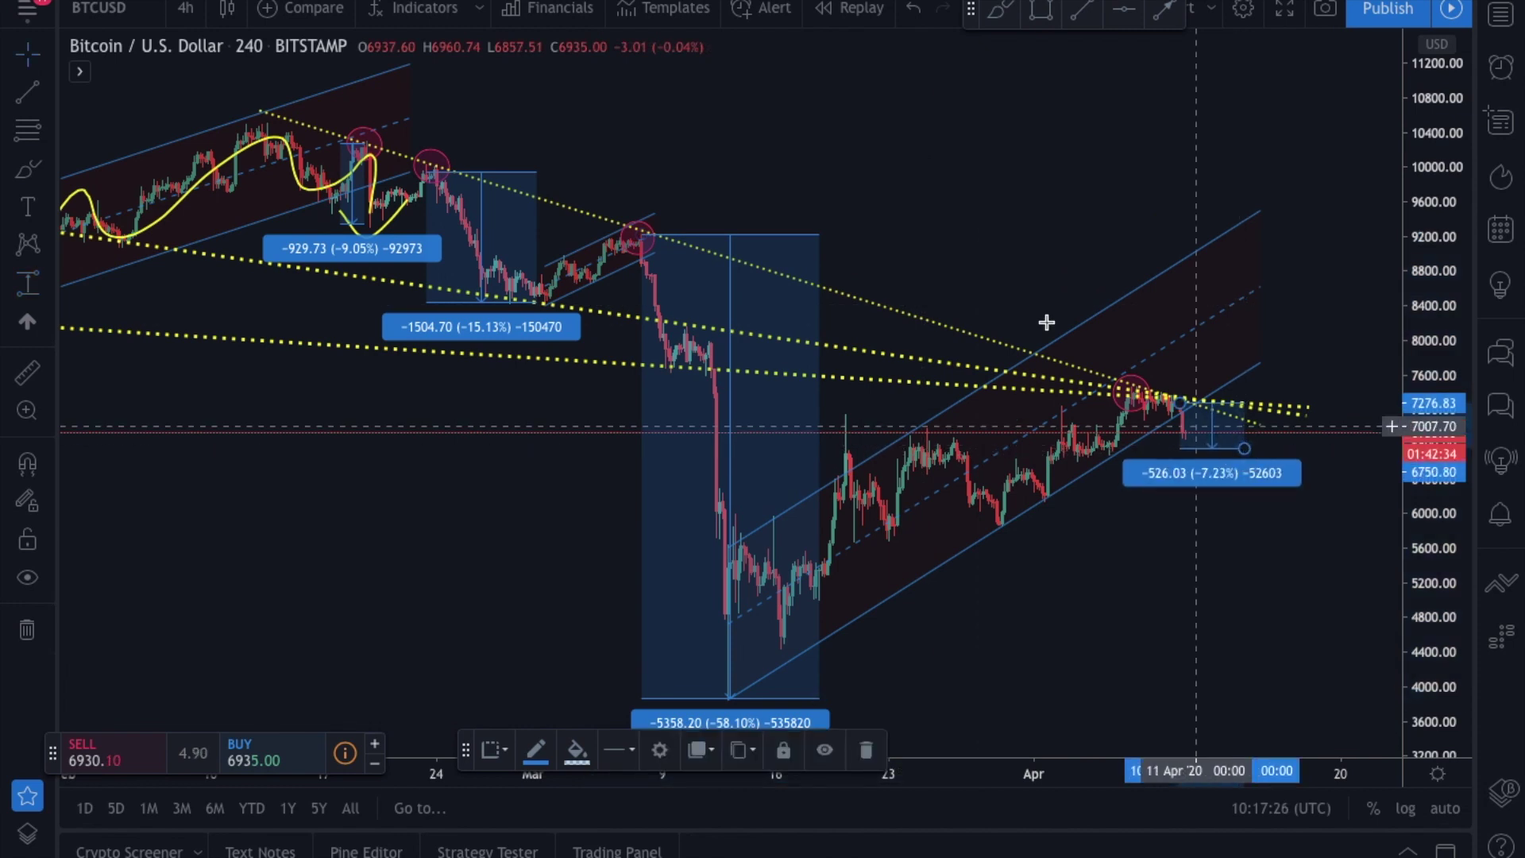
- Switch to the weekly Bitfinex BTCUSD chart and examine the brushed path from the current price to the strong support zone
key("ctrl+Tab")
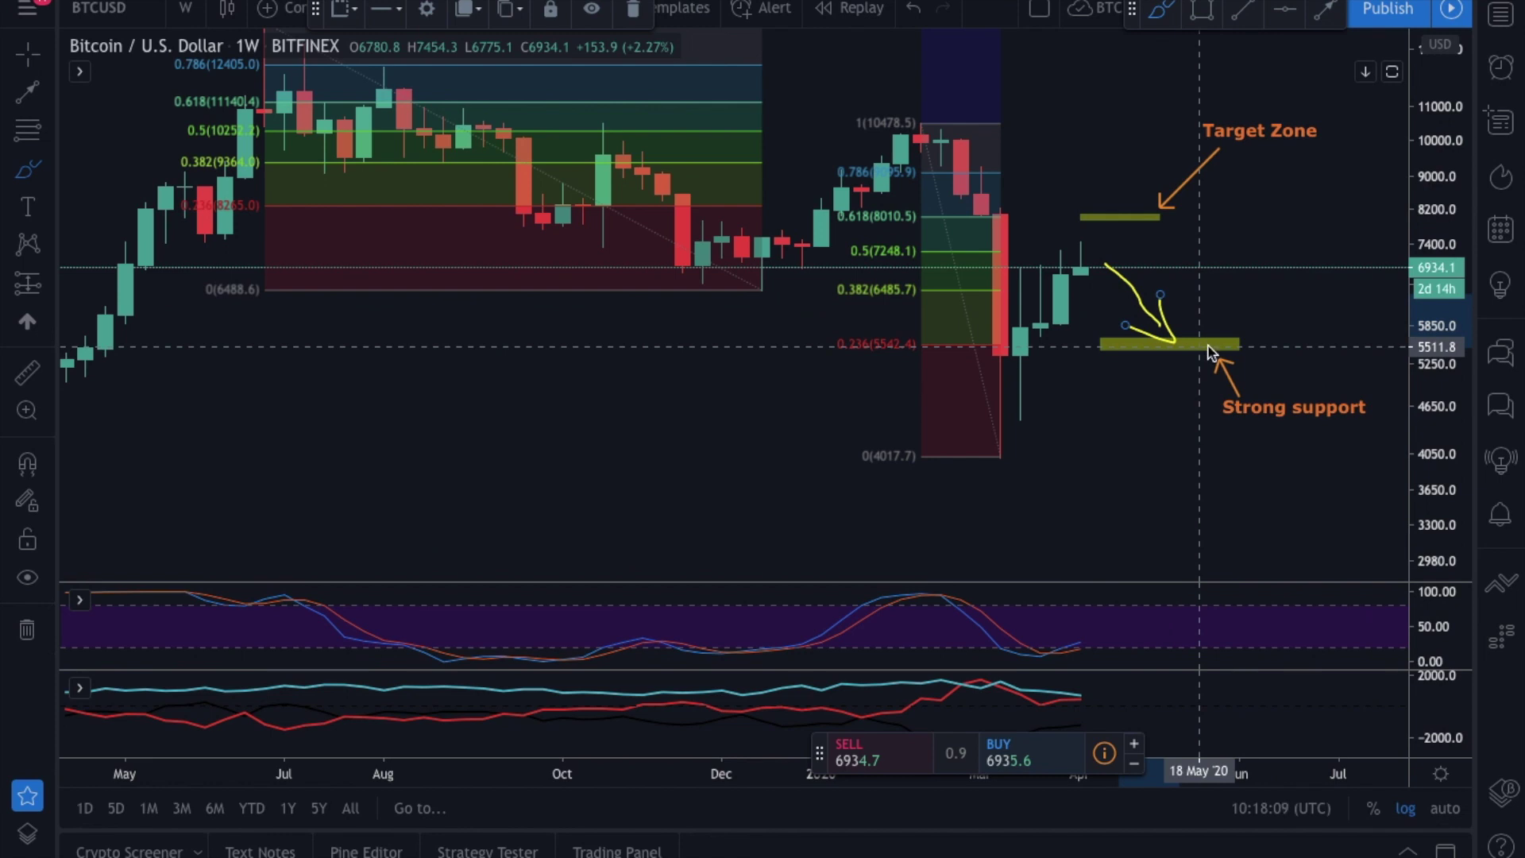
scroll(1207, 349, "down", 2)
left_click_drag(1313, 211, 1218, 337)
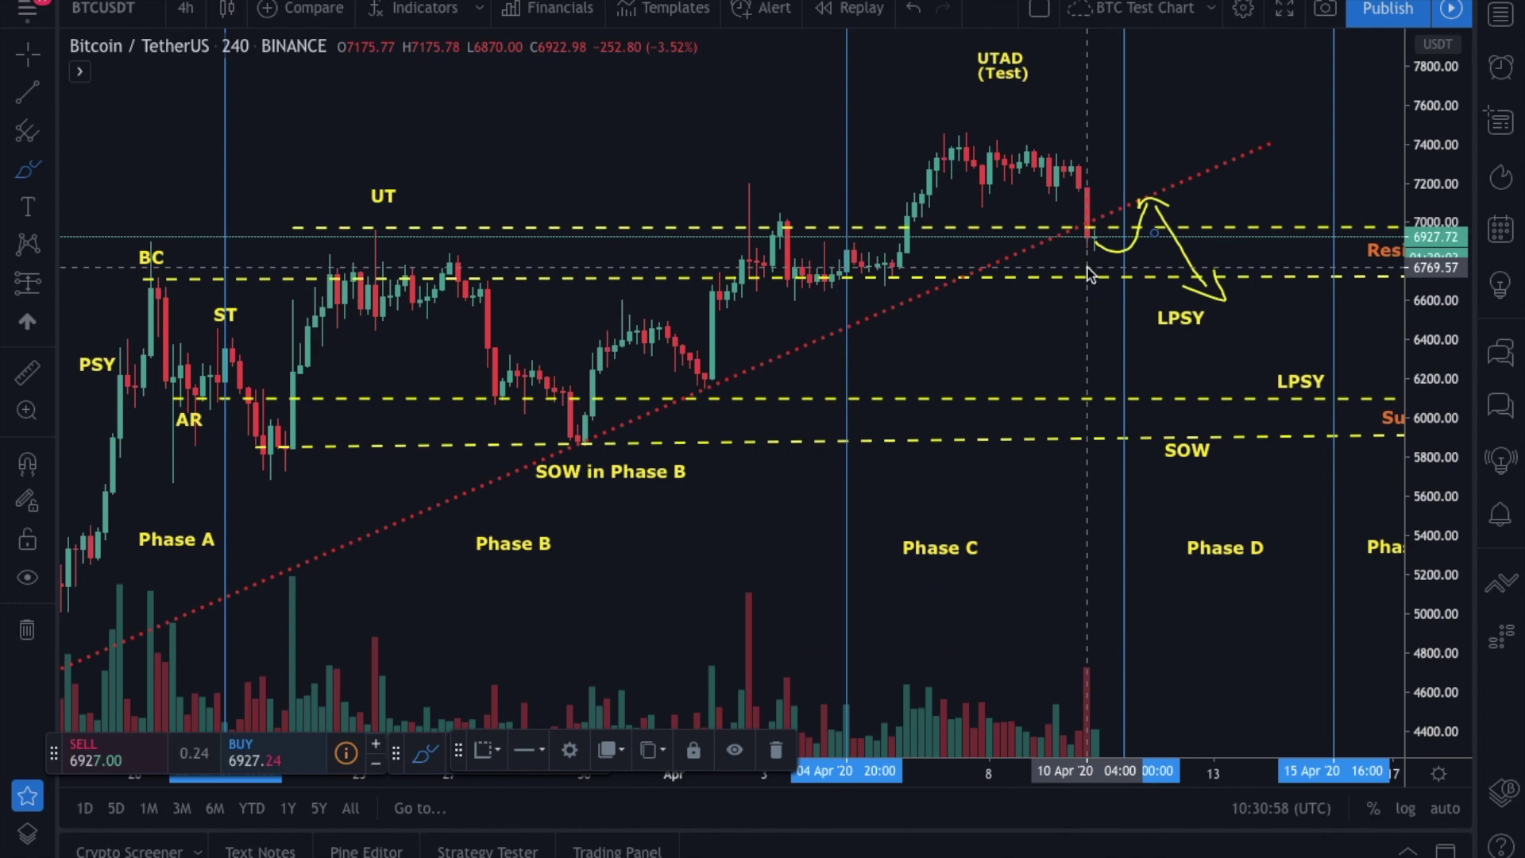